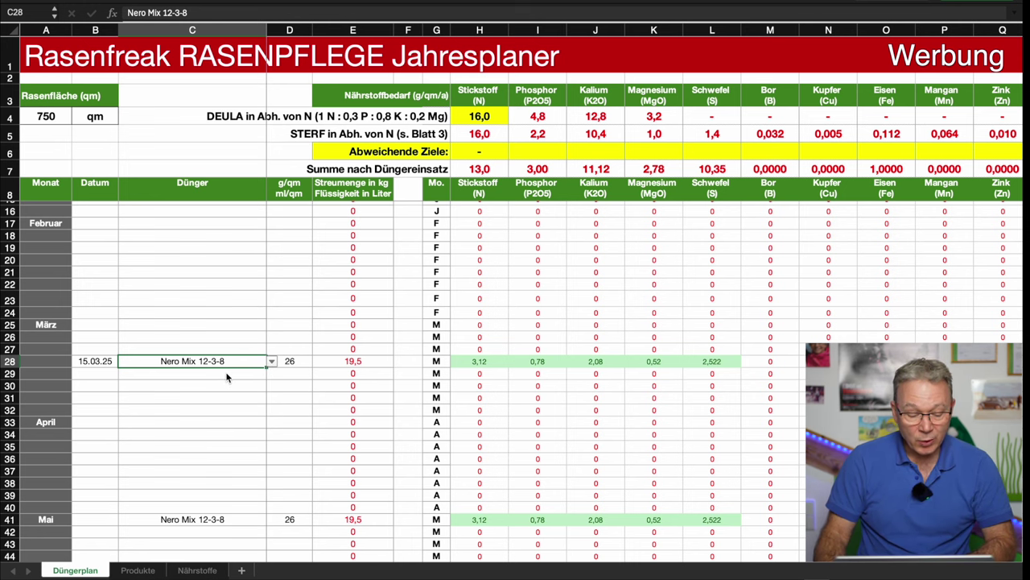
On the Nährstoffe sheet, set the nitrogen value of variant V1 in the STERF fertiliser distribution table to 12.
{"action": "scroll", "coordinate": [241, 403], "scroll_direction": "down", "scroll_amount": 1}
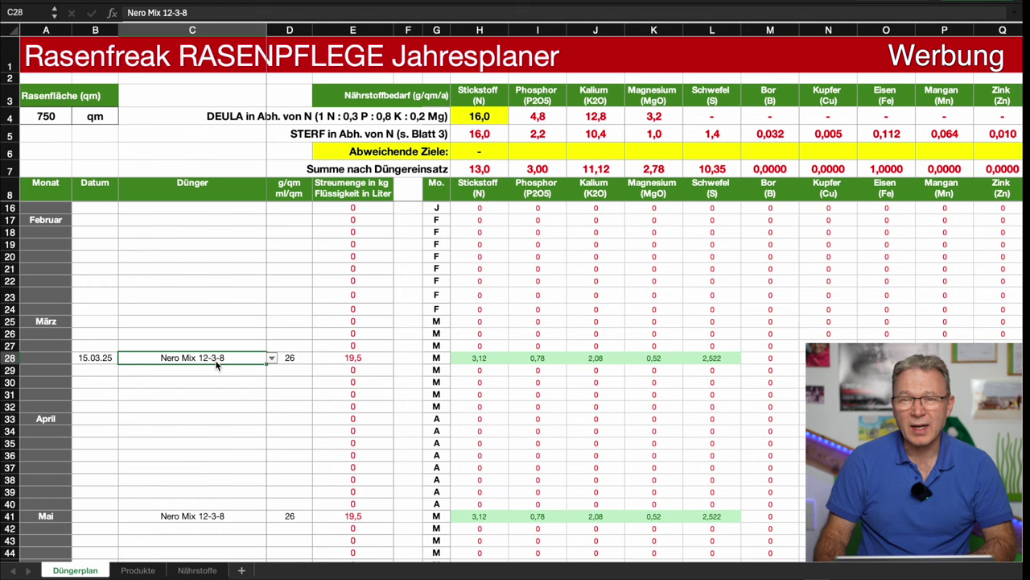
{"action": "left_click", "coordinate": [202, 570]}
{"action": "scroll", "coordinate": [638, 374], "scroll_direction": "up", "scroll_amount": 1}
{"action": "scroll", "coordinate": [638, 373], "scroll_direction": "up", "scroll_amount": 2}
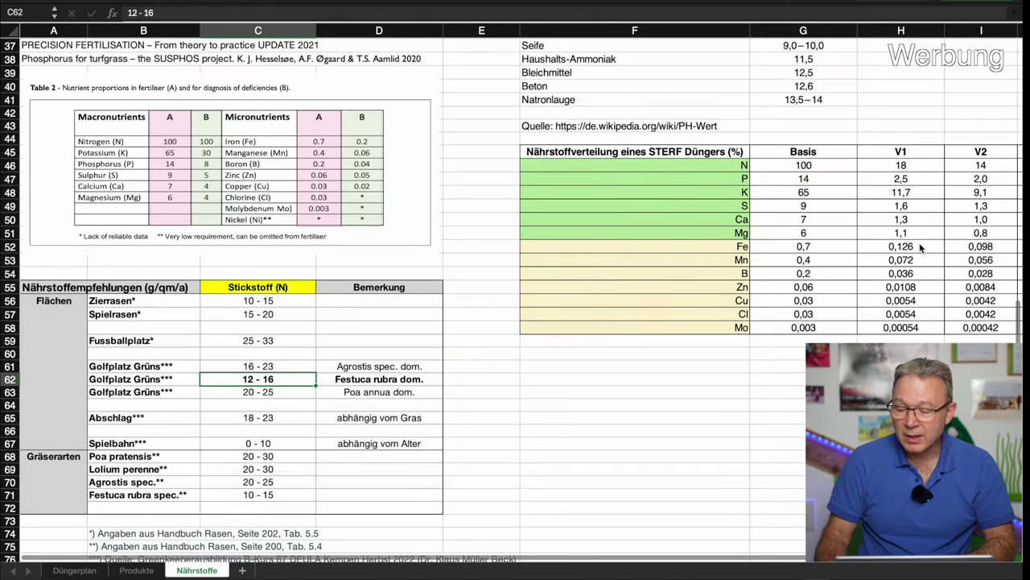
{"action": "left_click", "coordinate": [915, 165]}
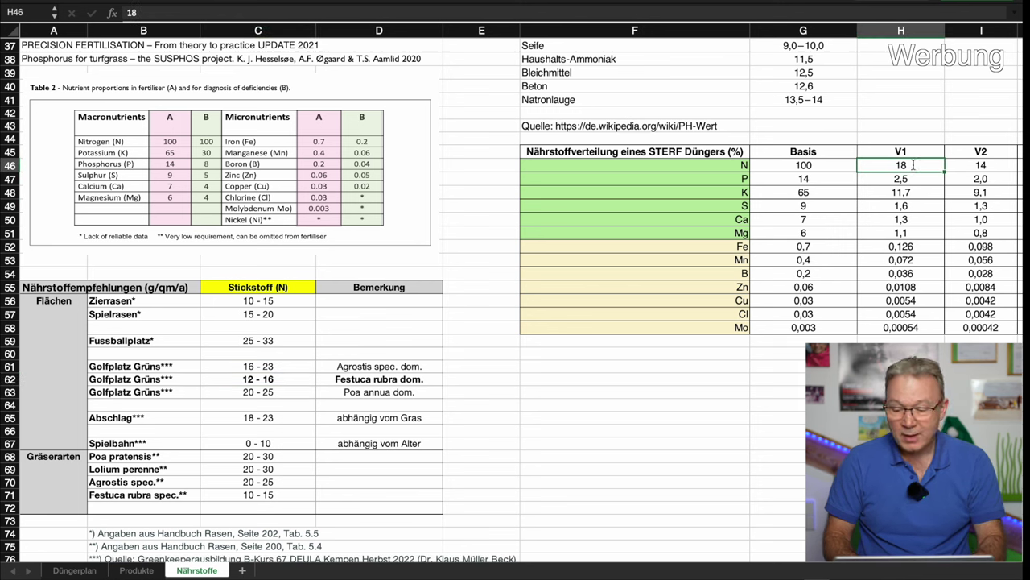
{"action": "type", "text": "12"}
{"action": "key", "text": "Return"}
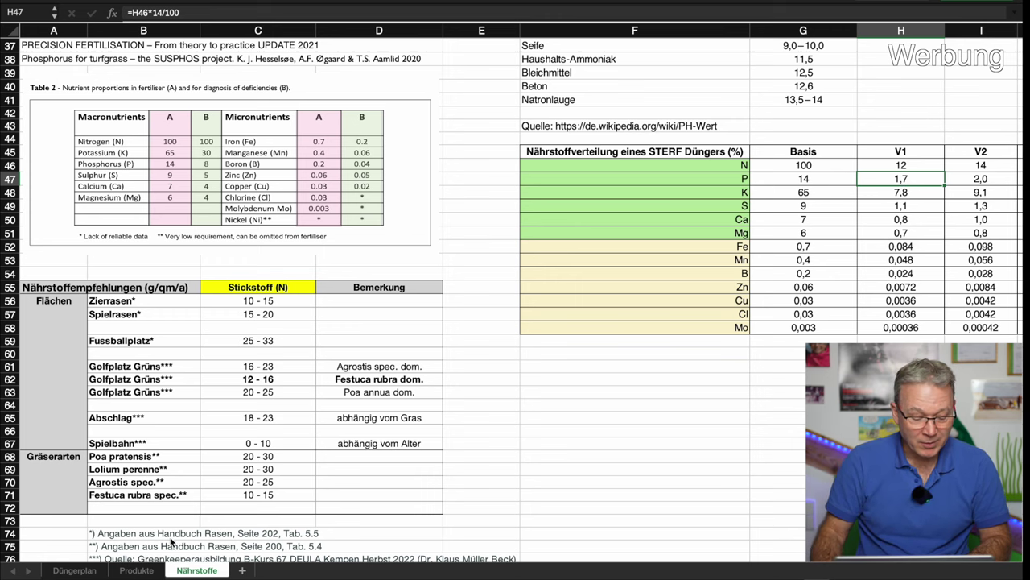
Review the fertiliser entries planned from March to September on the Düngerplan sheet, including the Nero Mix K 4-0-12 application.
{"action": "left_click", "coordinate": [75, 570]}
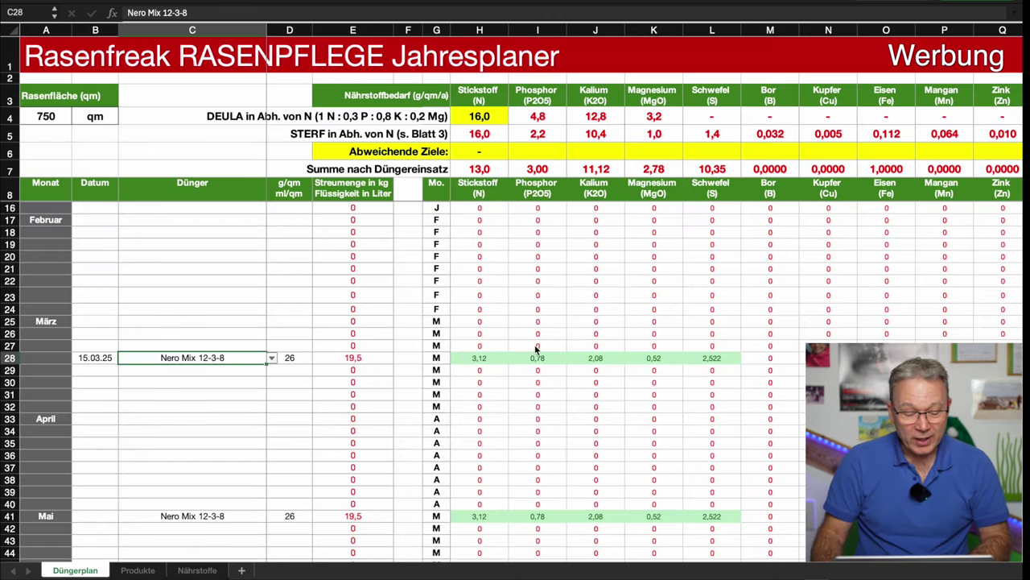
{"action": "scroll", "coordinate": [564, 346], "scroll_direction": "down", "scroll_amount": 5}
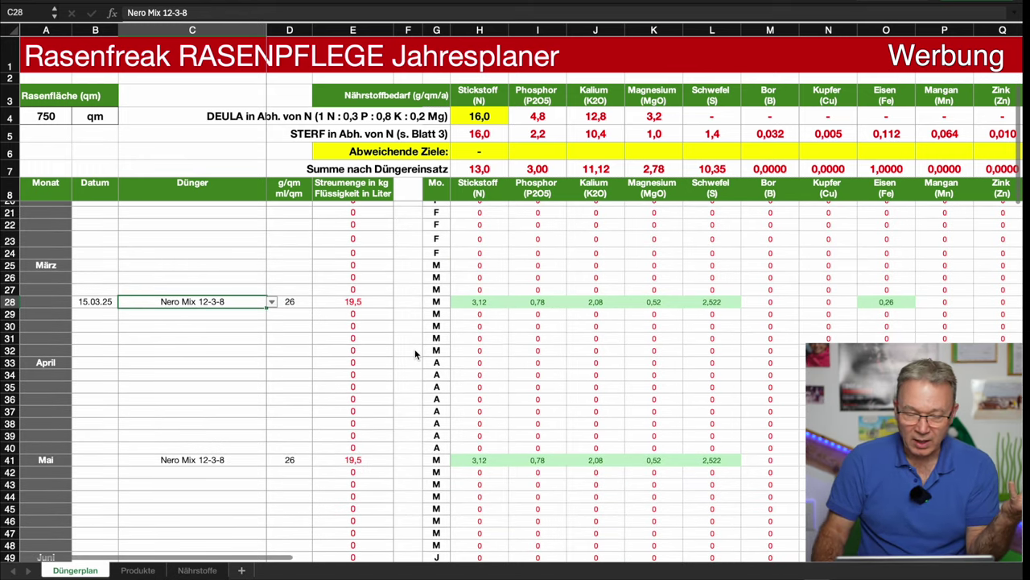
{"action": "scroll", "coordinate": [290, 384], "scroll_direction": "down", "scroll_amount": 4}
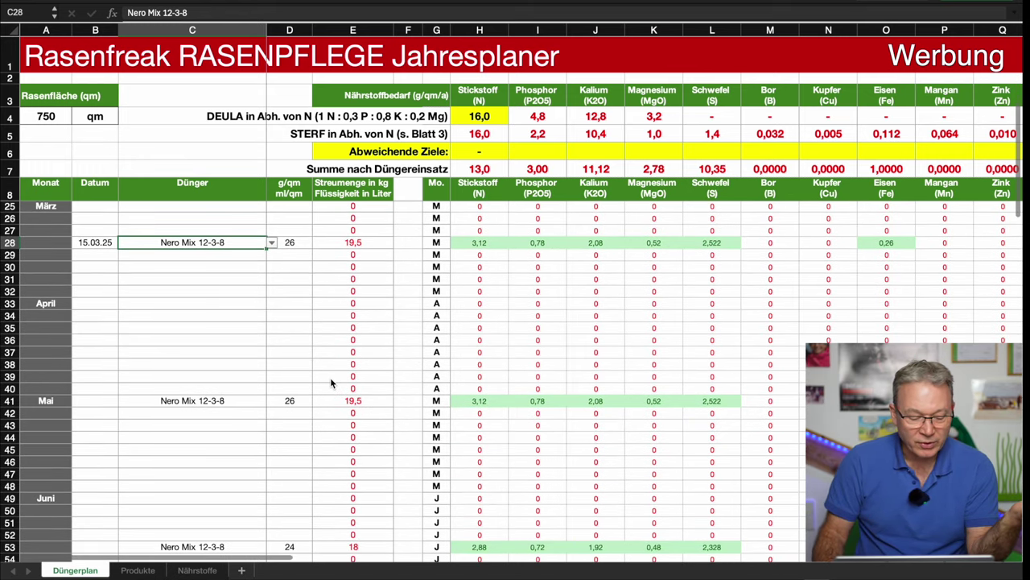
{"action": "left_click", "coordinate": [229, 402]}
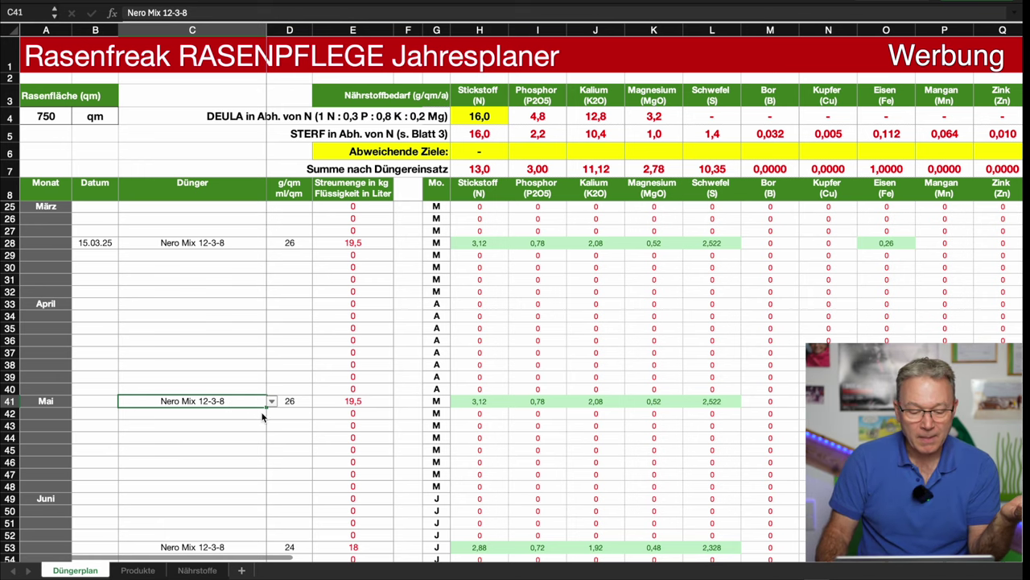
{"action": "scroll", "coordinate": [211, 476], "scroll_direction": "down", "scroll_amount": 10}
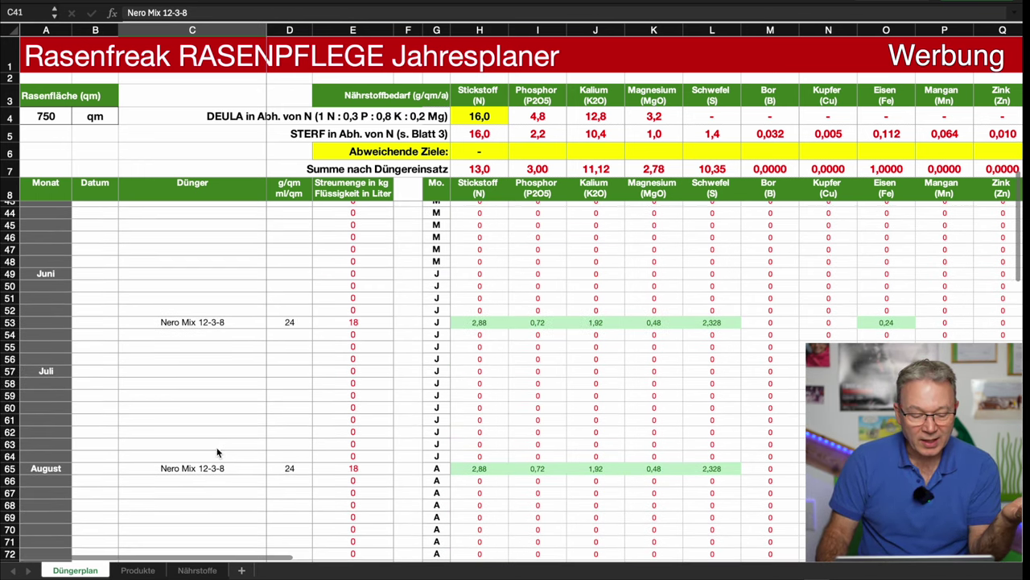
{"action": "scroll", "coordinate": [214, 456], "scroll_direction": "down", "scroll_amount": 3}
{"action": "scroll", "coordinate": [216, 457], "scroll_direction": "up", "scroll_amount": 9}
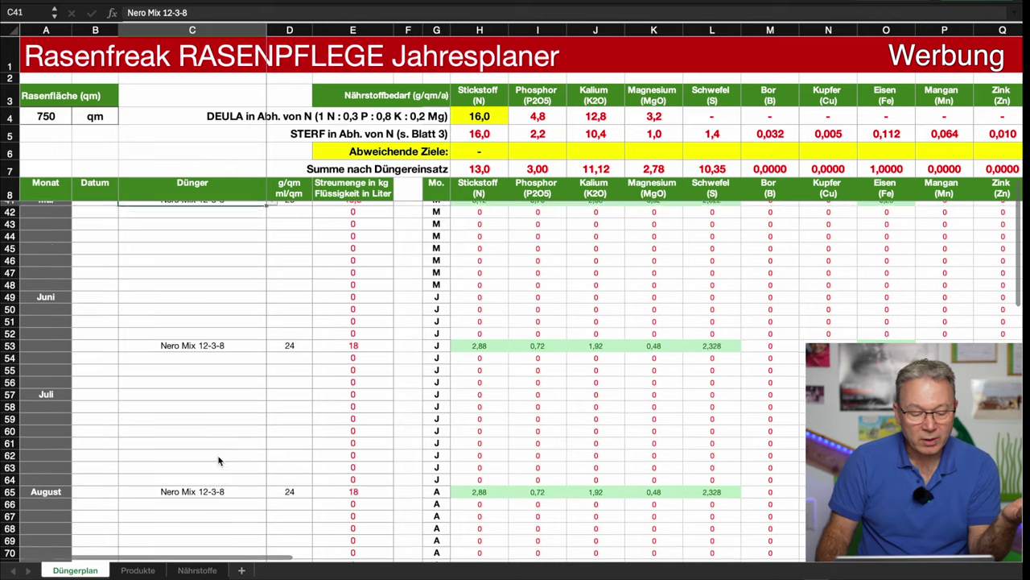
{"action": "scroll", "coordinate": [218, 387], "scroll_direction": "down", "scroll_amount": 10}
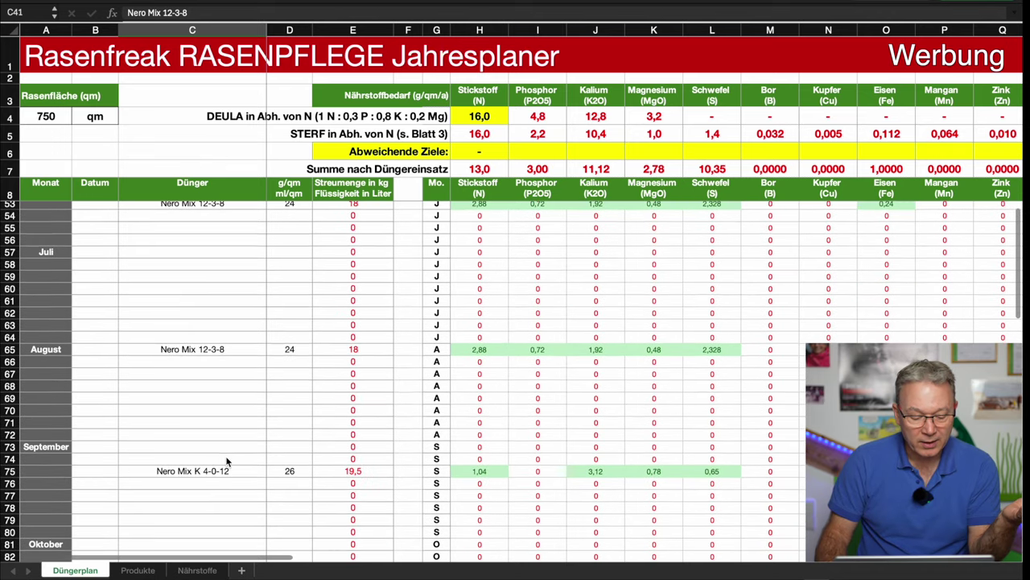
{"action": "left_click", "coordinate": [203, 456]}
{"action": "scroll", "coordinate": [241, 460], "scroll_direction": "down", "scroll_amount": 4}
{"action": "scroll", "coordinate": [226, 427], "scroll_direction": "up", "scroll_amount": 12}
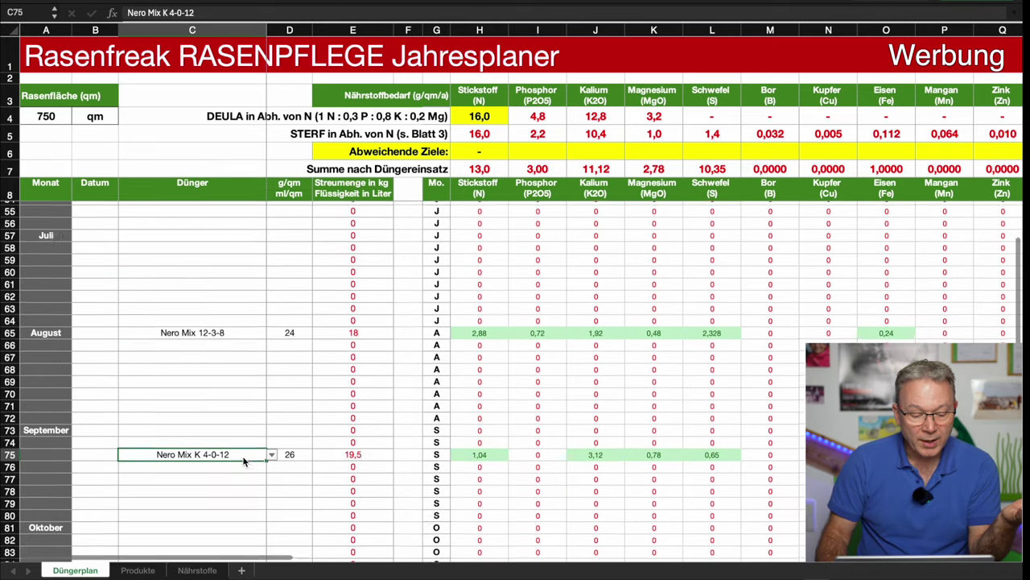
{"action": "scroll", "coordinate": [206, 391], "scroll_direction": "up", "scroll_amount": 5}
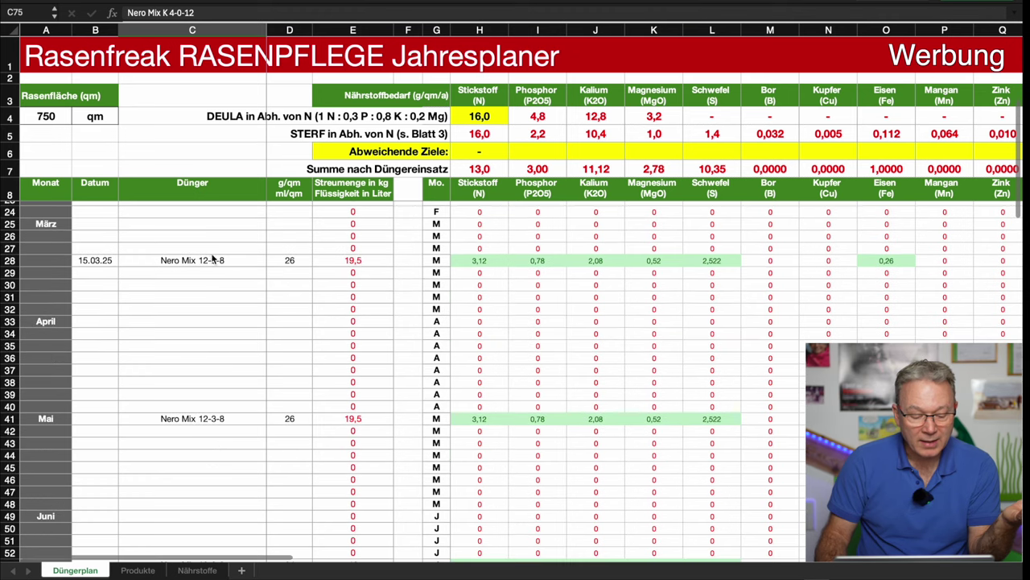
{"action": "scroll", "coordinate": [202, 425], "scroll_direction": "down", "scroll_amount": 8}
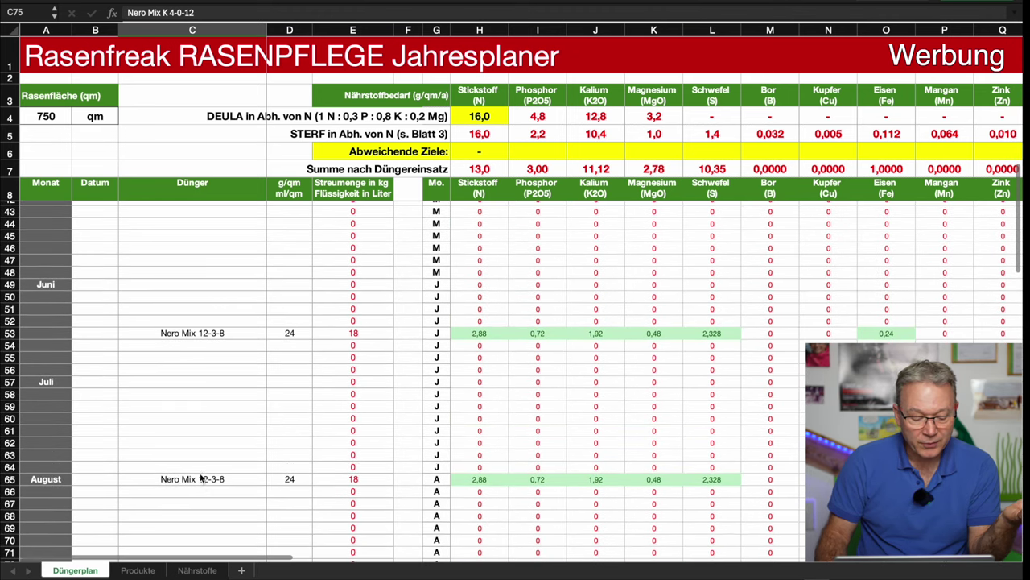
{"action": "scroll", "coordinate": [203, 477], "scroll_direction": "down", "scroll_amount": 2}
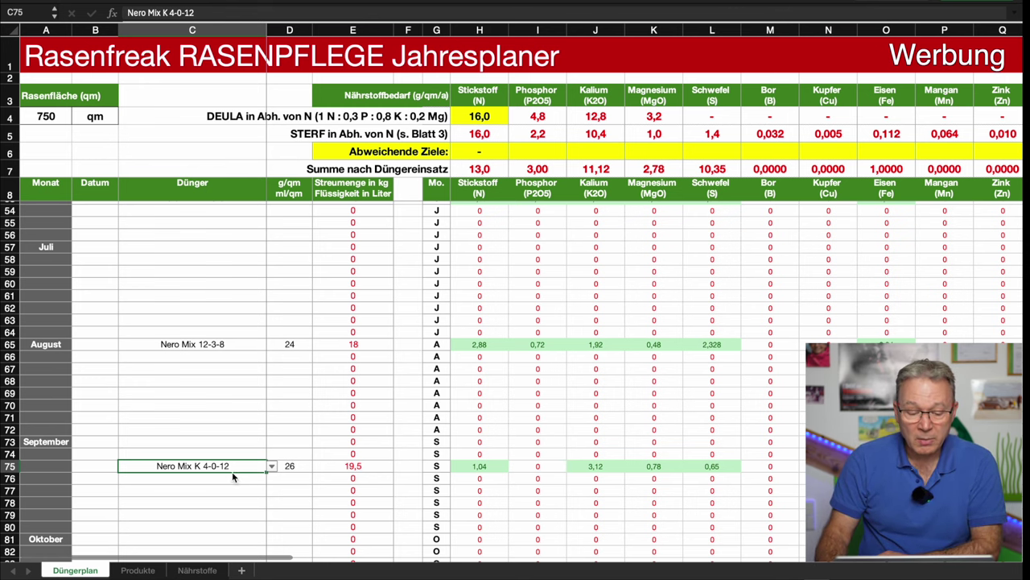
{"action": "scroll", "coordinate": [355, 322], "scroll_direction": "up", "scroll_amount": 10}
{"action": "scroll", "coordinate": [355, 349], "scroll_direction": "up", "scroll_amount": 2}
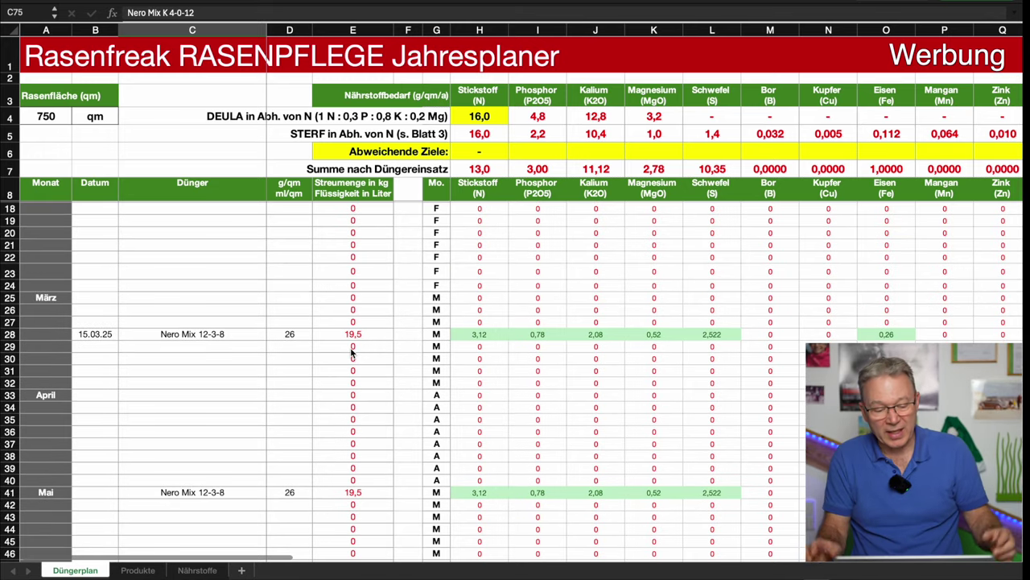
Try application rates of 20 and 30 g/qm for the Nero Mix 12-3-8 entry dated 15.03.25.
{"action": "left_click", "coordinate": [290, 335]}
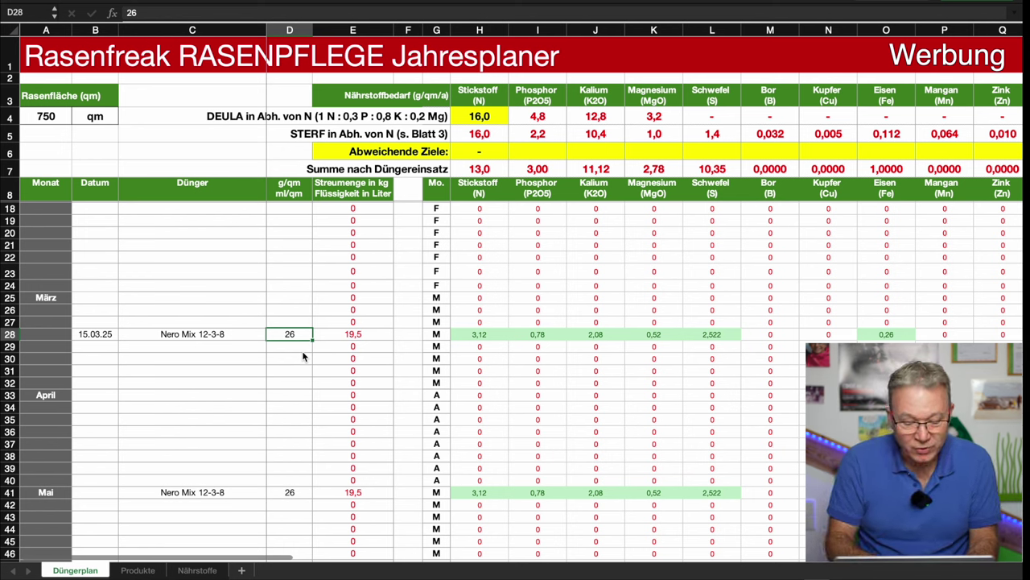
{"action": "type", "text": "20"}
{"action": "key", "text": "Return"}
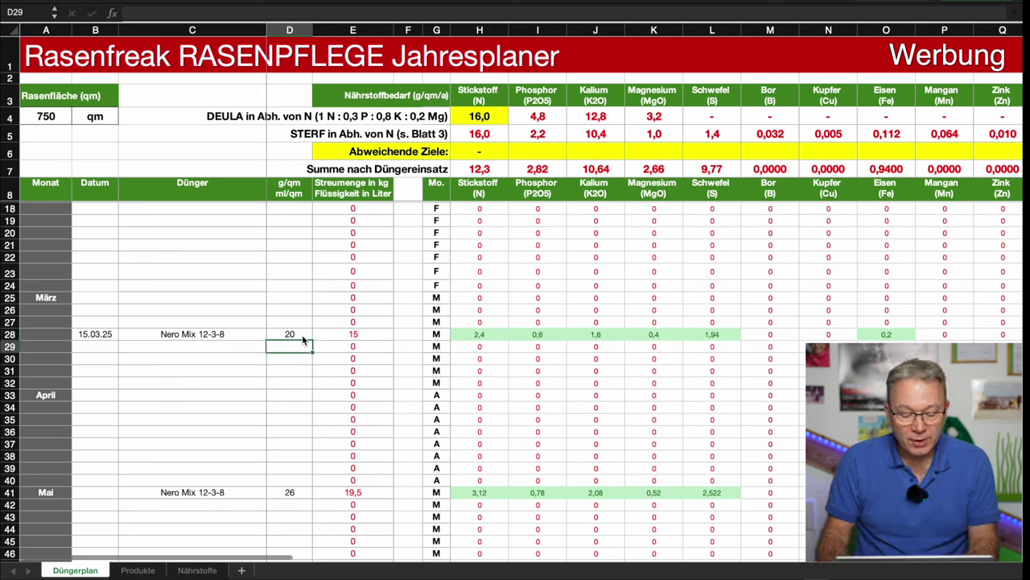
{"action": "left_click", "coordinate": [304, 333]}
{"action": "type", "text": "30"}
{"action": "key", "text": "Return"}
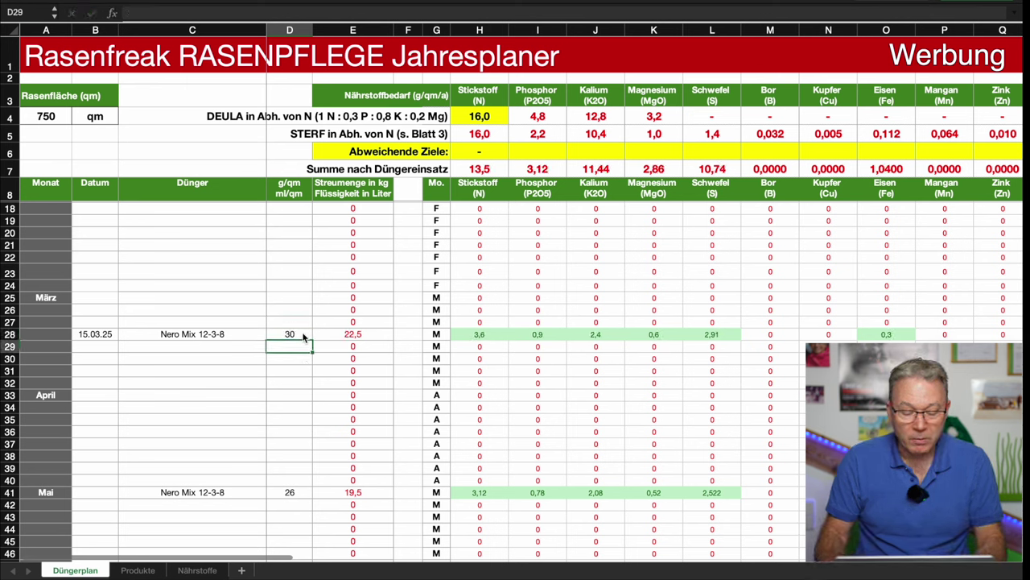
Set the application rate of the Nero Mix 12-3-8 entry dated 15.03.25 to 26 g/qm.
{"action": "left_click", "coordinate": [304, 335]}
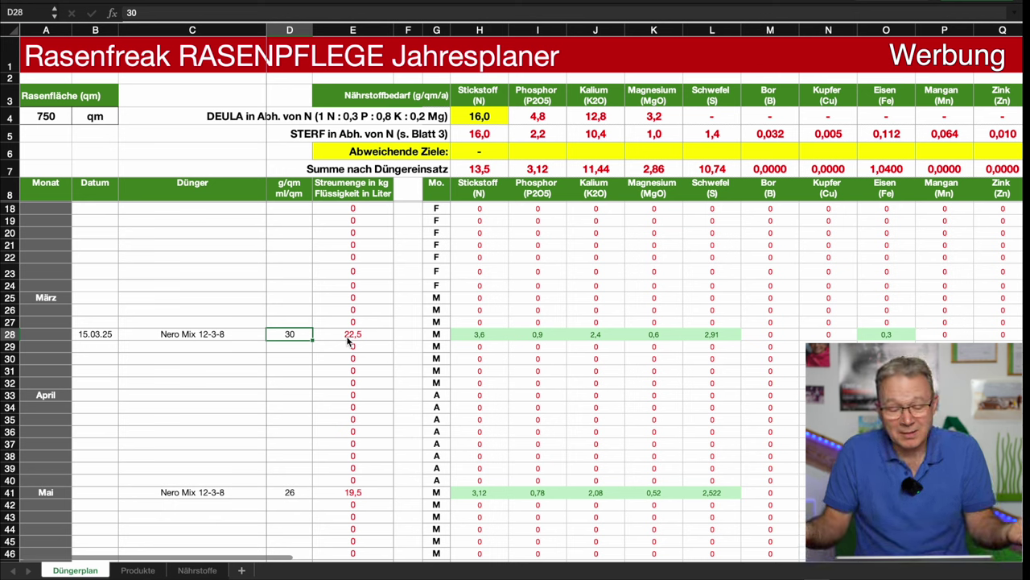
{"action": "type", "text": "26"}
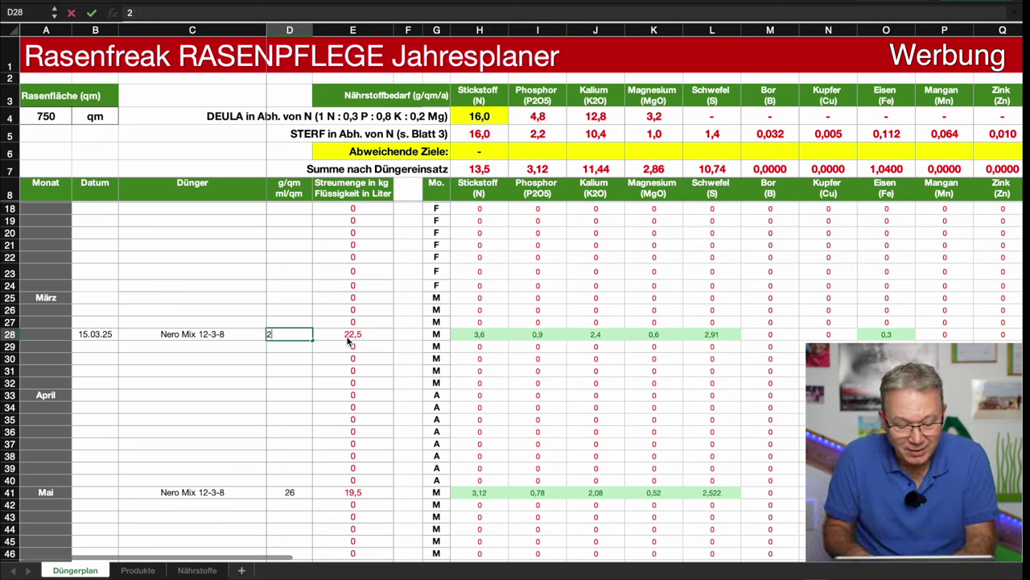
{"action": "key", "text": "Return"}
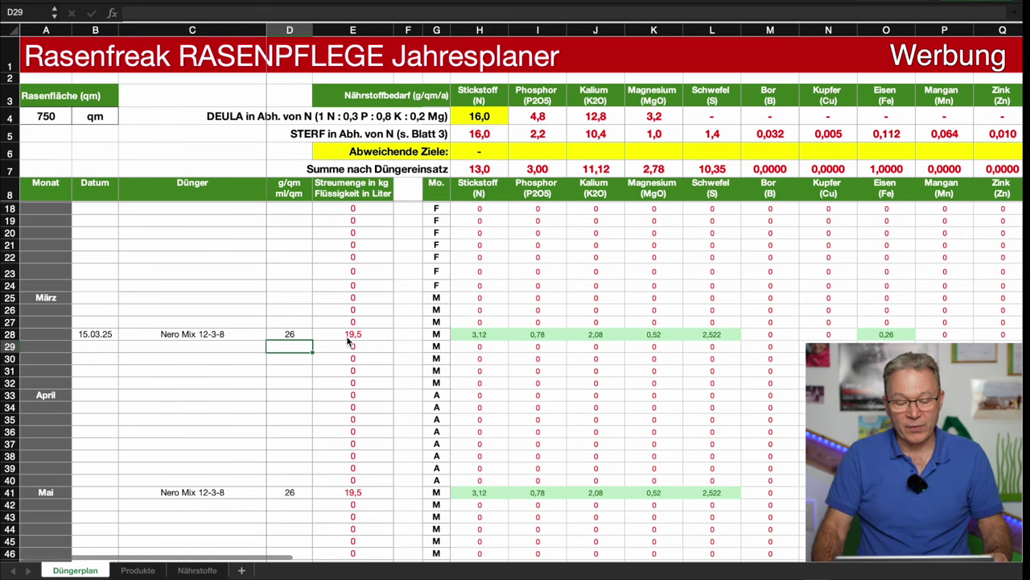
Examine the spreading quantity and the calculated nutrient amounts of the 15.03.25 entry, from iron across to the trace elements and back to the fertiliser.
{"action": "left_click", "coordinate": [356, 337]}
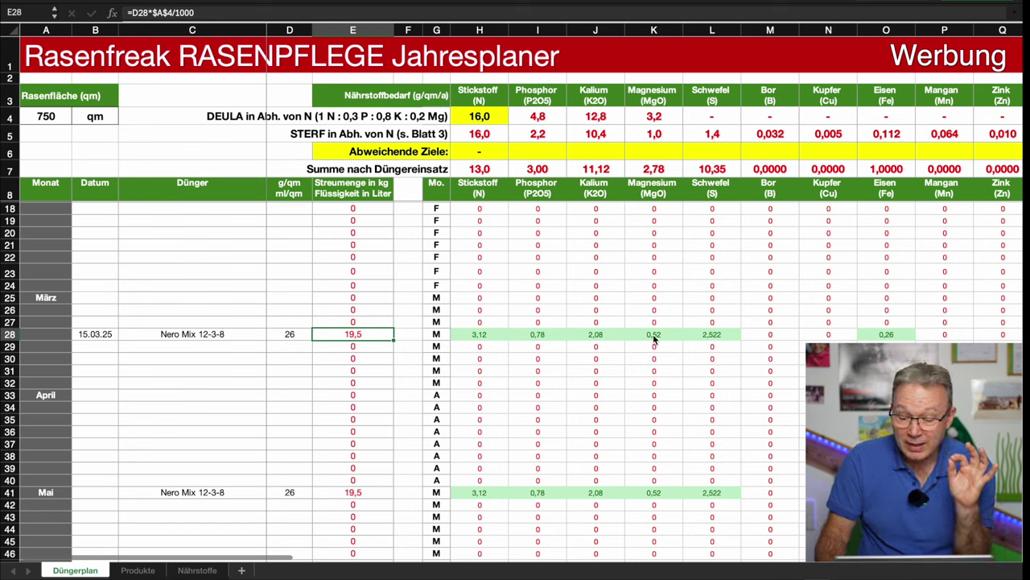
{"action": "left_click", "coordinate": [886, 334]}
{"action": "key", "text": "Right"}
{"action": "key", "text": "Right"}
{"action": "key", "text": "Right"}
{"action": "key", "text": "Right"}
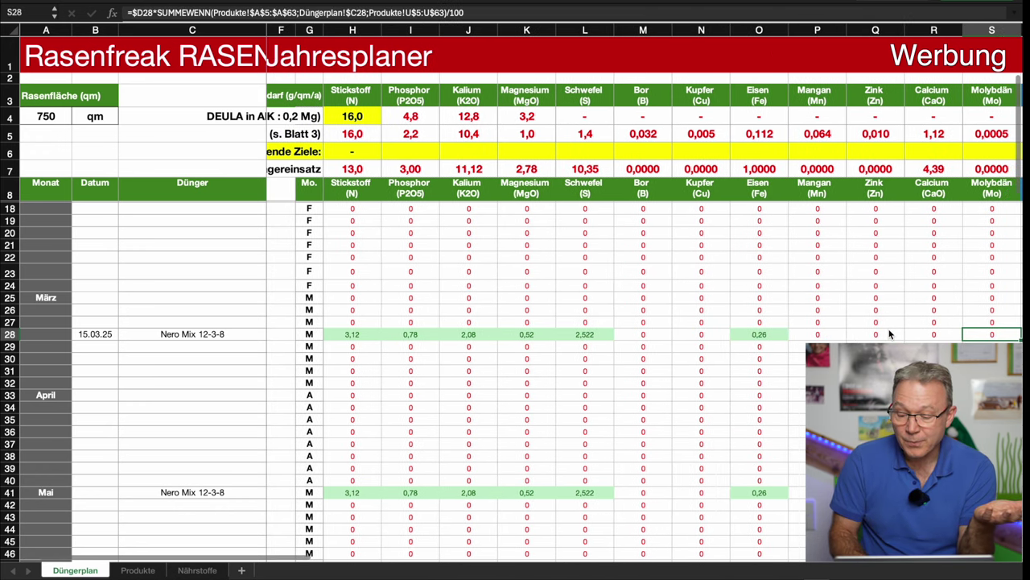
{"action": "key", "text": "Right"}
{"action": "key", "text": "Right"}
{"action": "key", "text": "Left"}
{"action": "key", "text": "Left"}
{"action": "key", "text": "Left"}
{"action": "key", "text": "Left"}
{"action": "key", "text": "Left"}
{"action": "key", "text": "Left"}
{"action": "key", "text": "Left"}
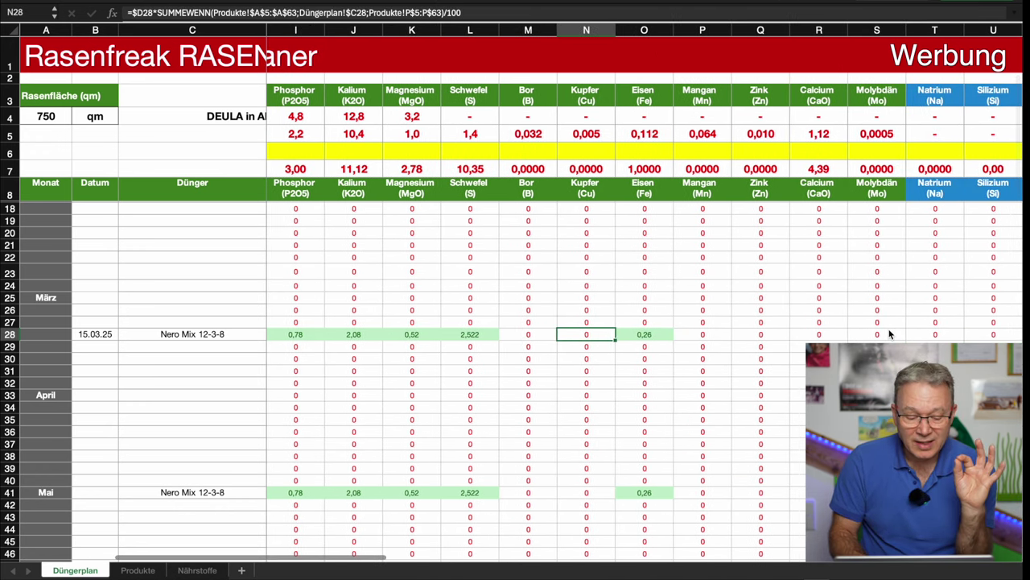
{"action": "key", "text": "Left"}
{"action": "key", "text": "Left"}
{"action": "key", "text": "Left"}
{"action": "key", "text": "Left"}
{"action": "key", "text": "Left"}
{"action": "key", "text": "Left"}
{"action": "key", "text": "Left"}
{"action": "key", "text": "Left"}
{"action": "key", "text": "Left"}
{"action": "key", "text": "Left"}
{"action": "key", "text": "Left"}
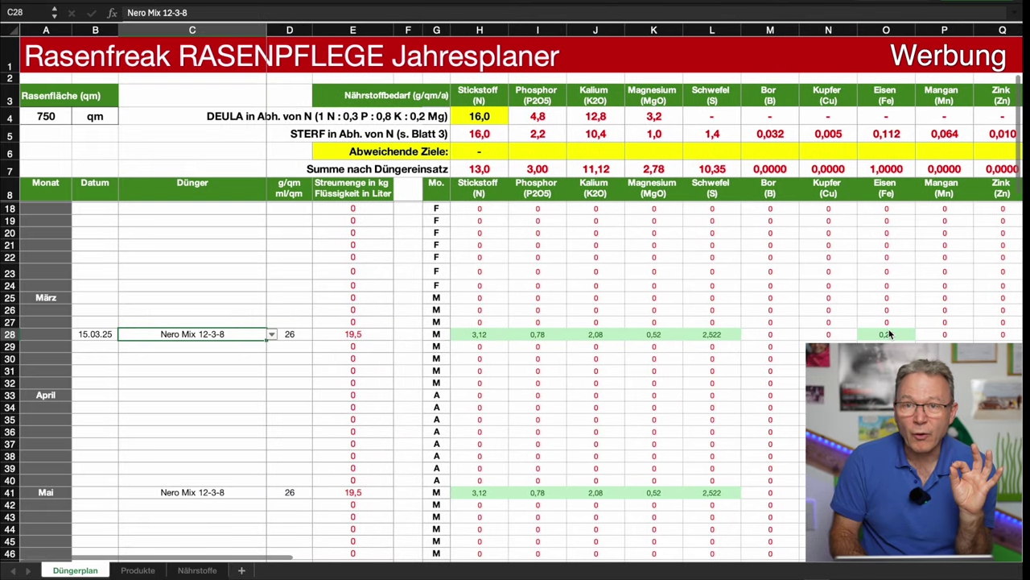
Inspect the application rate and the nitrogen, phosphorus and potassium amounts in the 15.03.25 row.
{"action": "key", "text": "Left"}
{"action": "key", "text": "Left"}
{"action": "key", "text": "Right"}
{"action": "key", "text": "Right"}
{"action": "key", "text": "Right"}
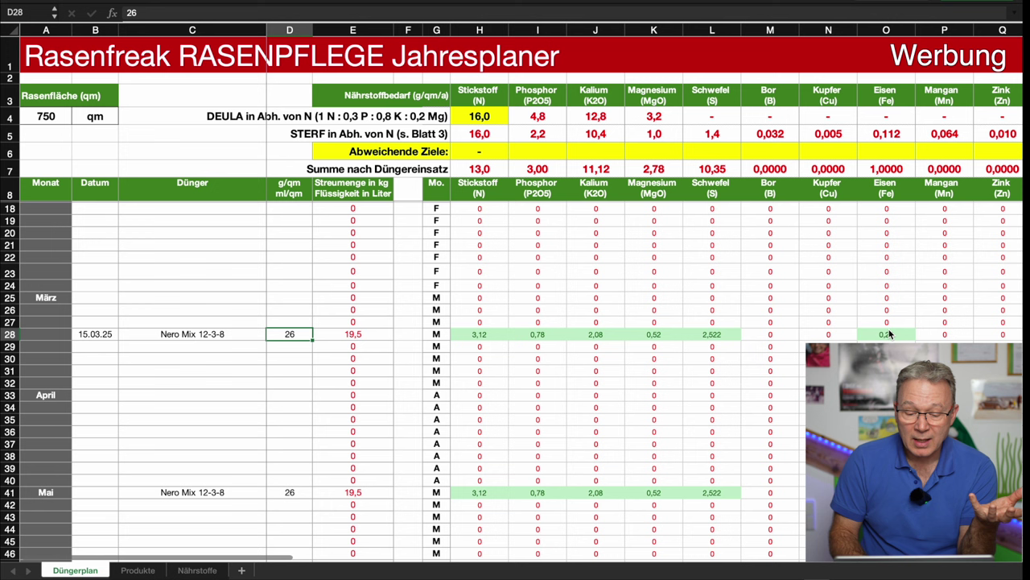
{"action": "key", "text": "Right"}
{"action": "key", "text": "Right"}
{"action": "key", "text": "Right"}
{"action": "key", "text": "Right"}
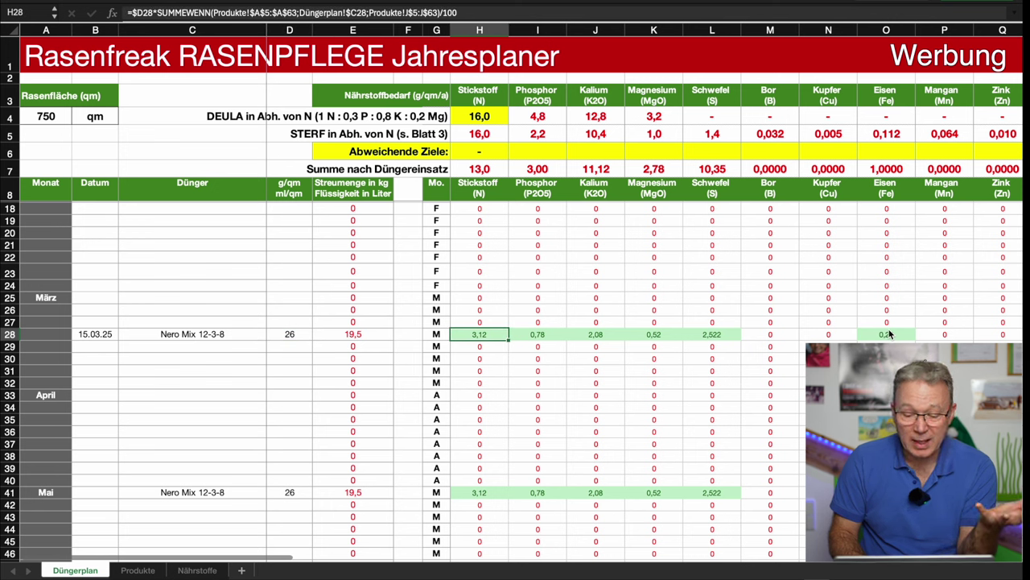
{"action": "key", "text": "Right"}
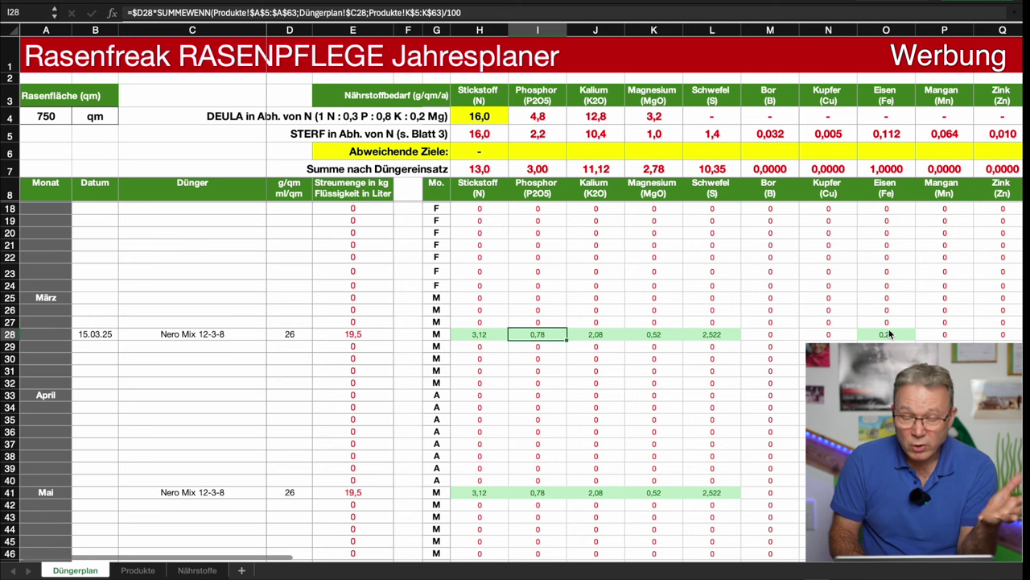
{"action": "key", "text": "Right"}
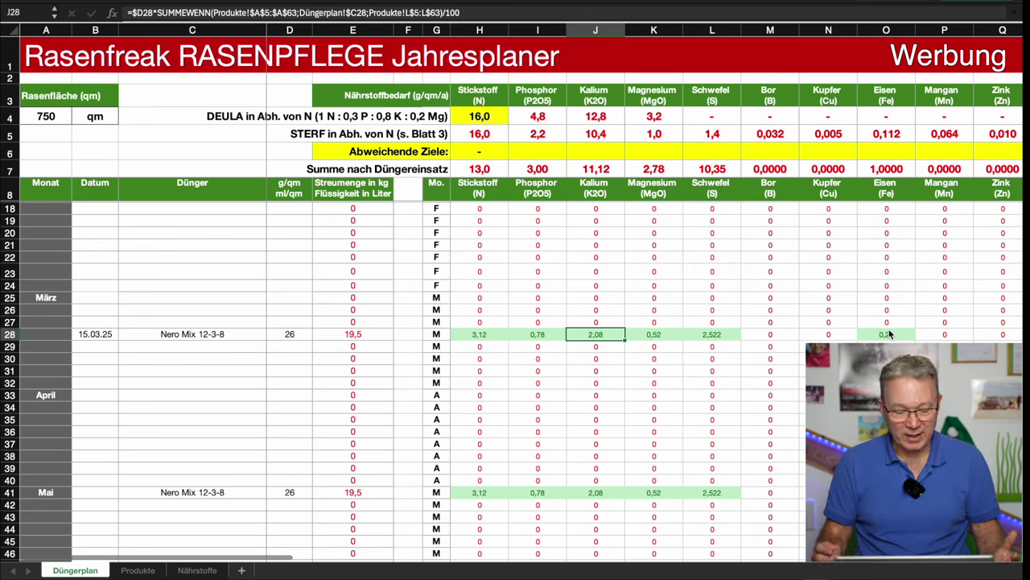
Replace the fertiliser of the 15.03.25 entry with Basatop Spezial 20-6-12.
{"action": "left_click", "coordinate": [239, 338]}
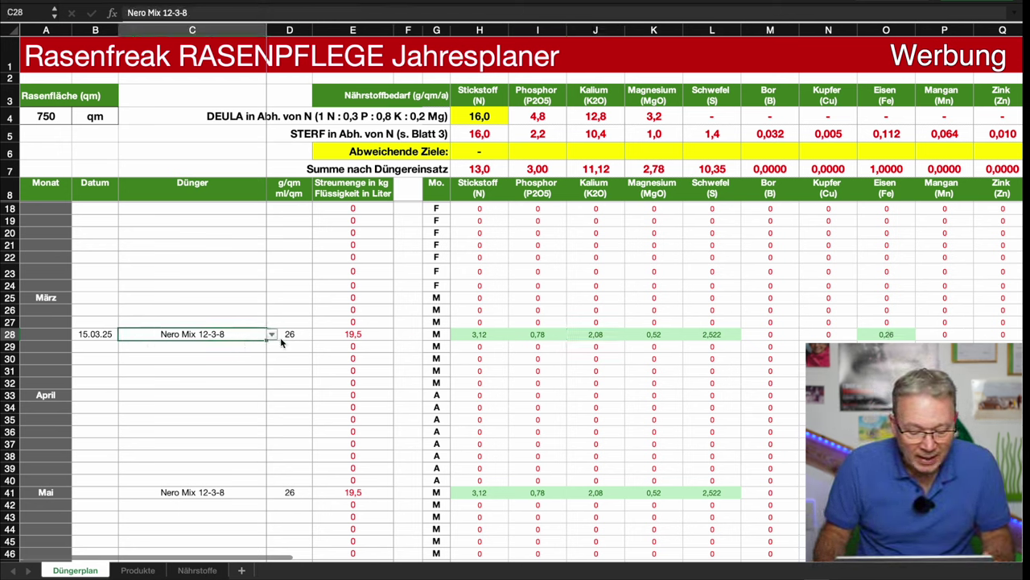
{"action": "left_click", "coordinate": [272, 334]}
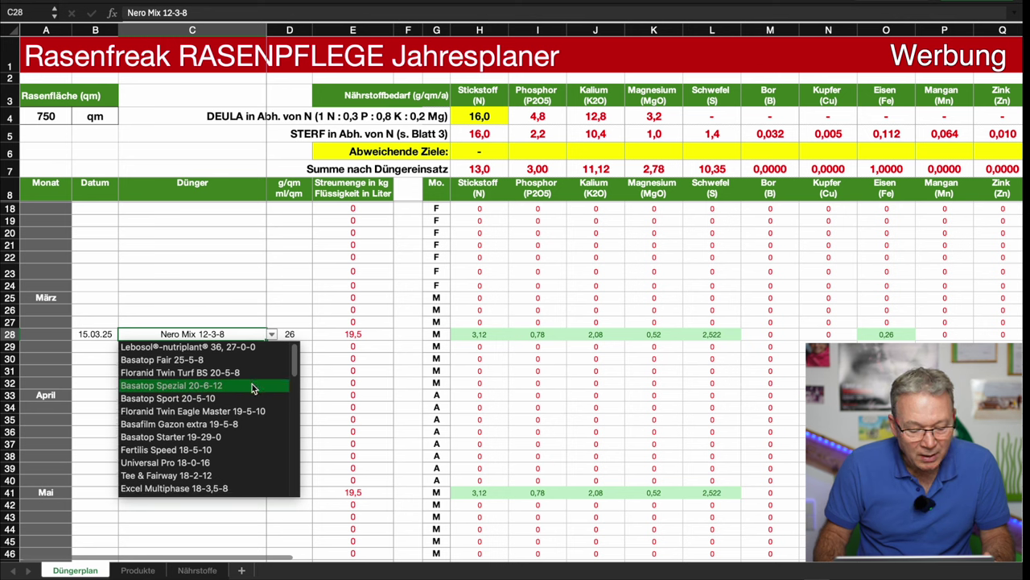
{"action": "scroll", "coordinate": [251, 389], "scroll_direction": "down", "scroll_amount": 2}
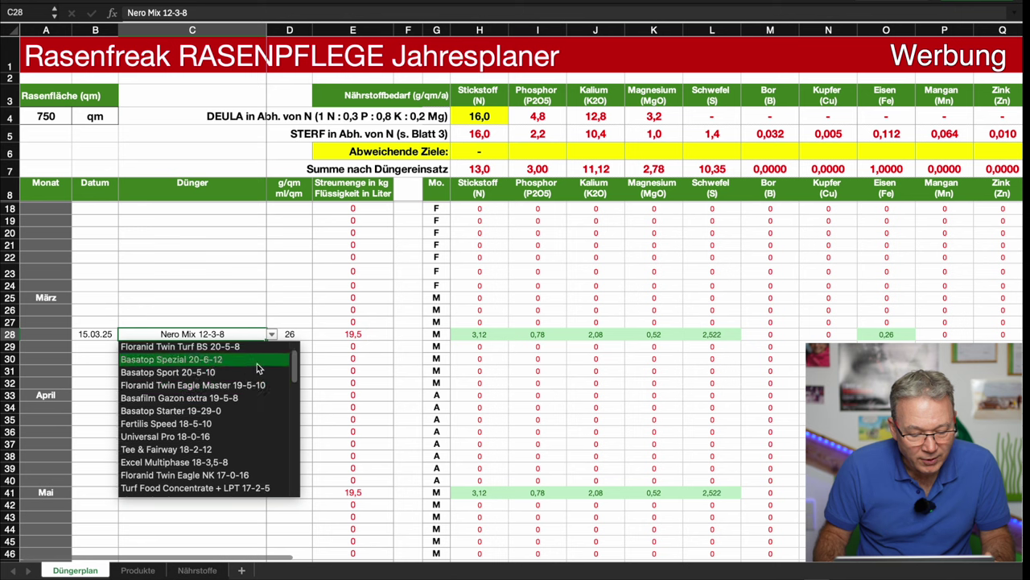
{"action": "left_click", "coordinate": [230, 362]}
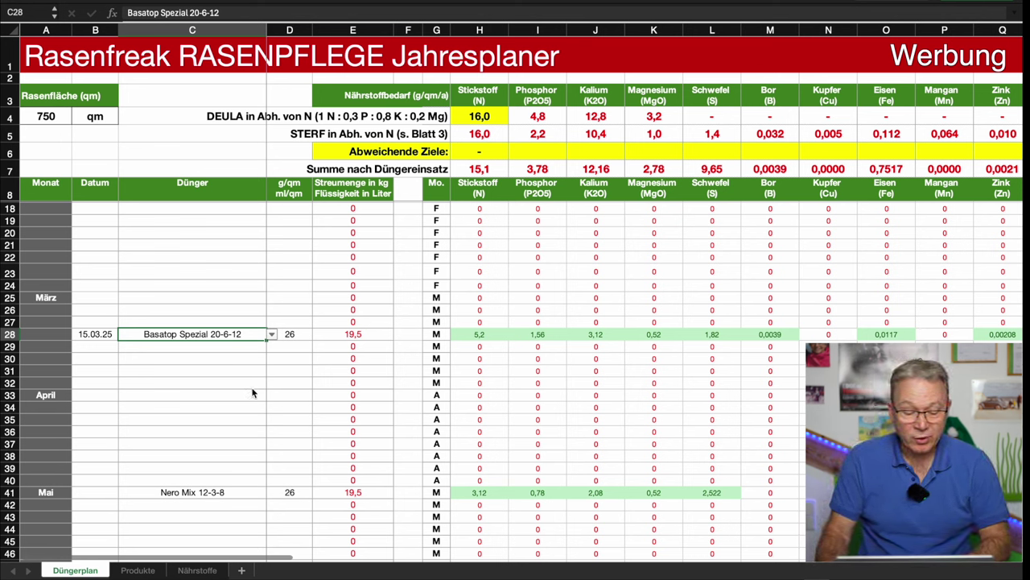
Inspect the application rate, spreading quantity and nitrogen amount of the Basatop Spezial 20-6-12 entry dated 15.03.25.
{"action": "left_click", "coordinate": [310, 336]}
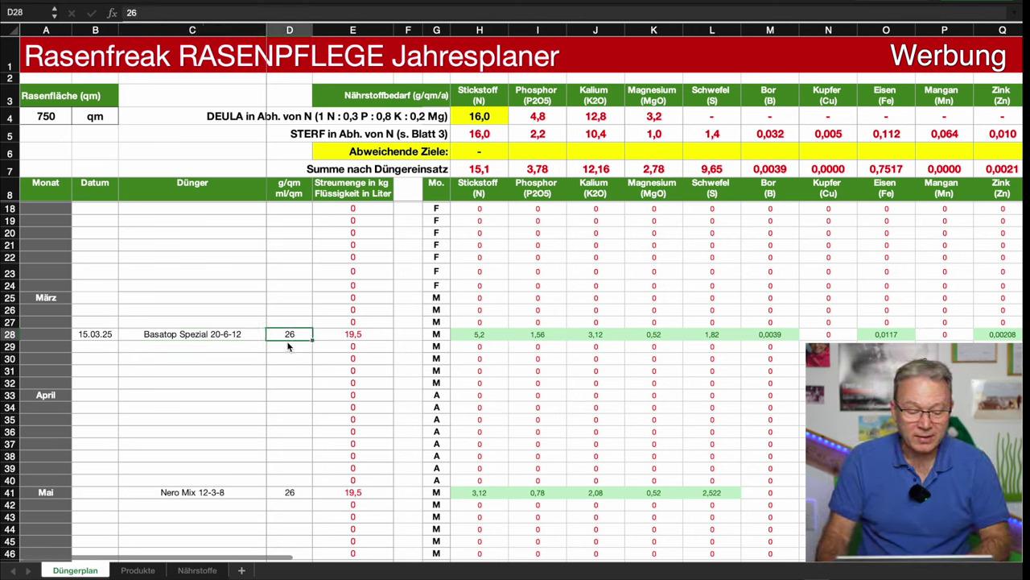
{"action": "left_click", "coordinate": [352, 337]}
{"action": "left_click", "coordinate": [489, 336]}
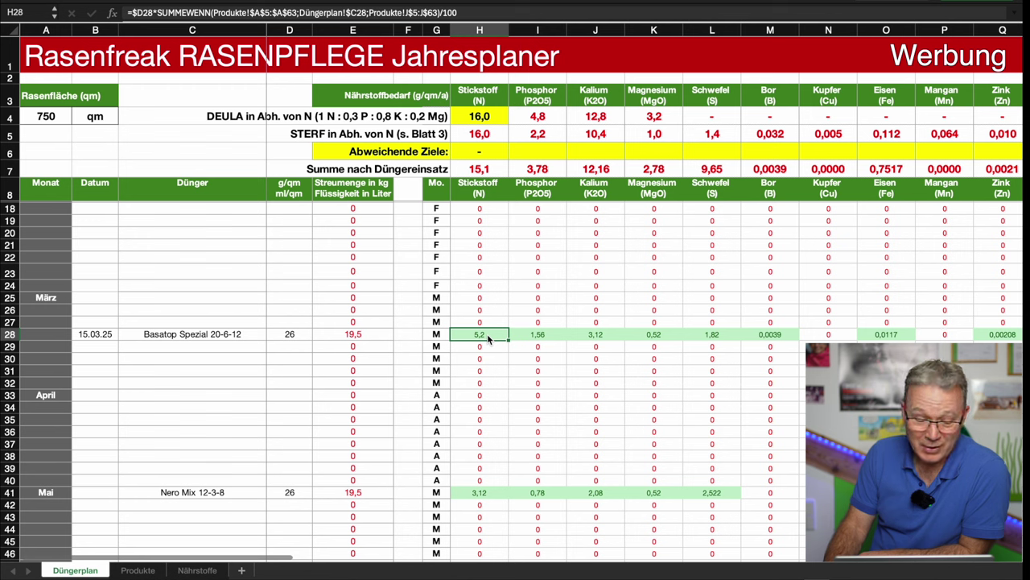
{"action": "left_click", "coordinate": [230, 339]}
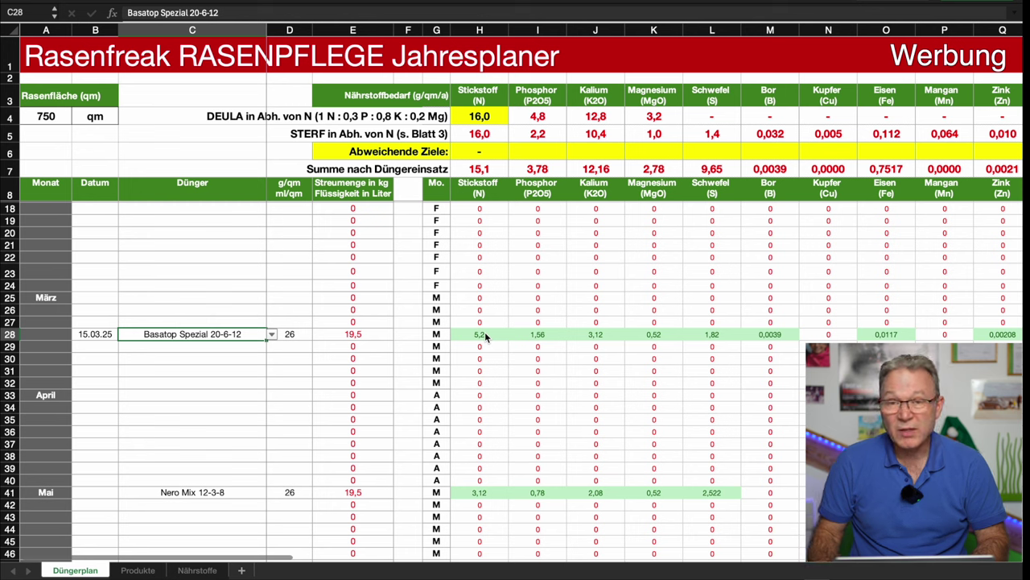
Examine the 15.03.25 entry's trace element amounts from boron across to silicon, returning to its fertiliser name.
{"action": "left_click", "coordinate": [781, 335]}
{"action": "key", "text": "Right"}
{"action": "key", "text": "Right"}
{"action": "key", "text": "Right"}
{"action": "key", "text": "Right"}
{"action": "key", "text": "Right"}
{"action": "key", "text": "Right"}
{"action": "key", "text": "Right"}
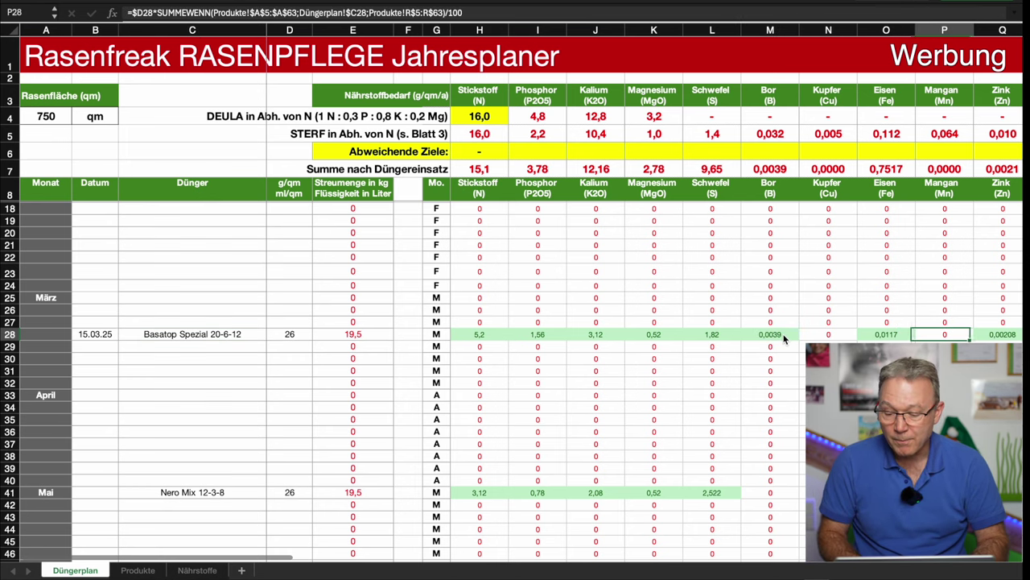
{"action": "key", "text": "Right"}
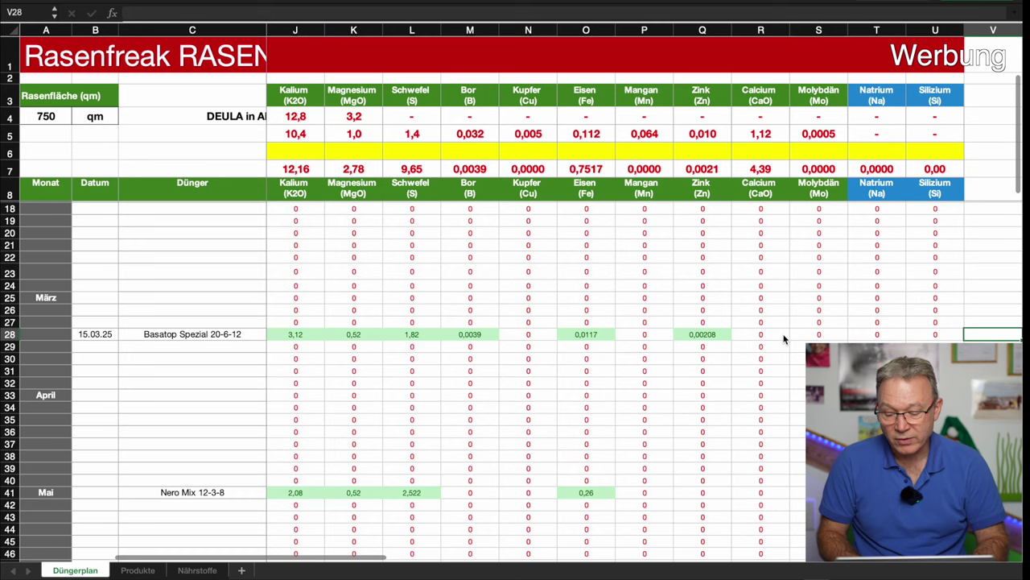
{"action": "key", "text": "Left"}
{"action": "key", "text": "Left"}
{"action": "key", "text": "Left"}
{"action": "key", "text": "Left"}
{"action": "key", "text": "Left"}
{"action": "key", "text": "Left"}
{"action": "key", "text": "Left"}
{"action": "key", "text": "Left"}
{"action": "key", "text": "Left"}
{"action": "key", "text": "Left"}
{"action": "key", "text": "Left"}
{"action": "key", "text": "Left"}
{"action": "key", "text": "Left"}
{"action": "key", "text": "Left"}
{"action": "key", "text": "Left"}
{"action": "key", "text": "Left"}
{"action": "key", "text": "Left"}
{"action": "key", "text": "Left"}
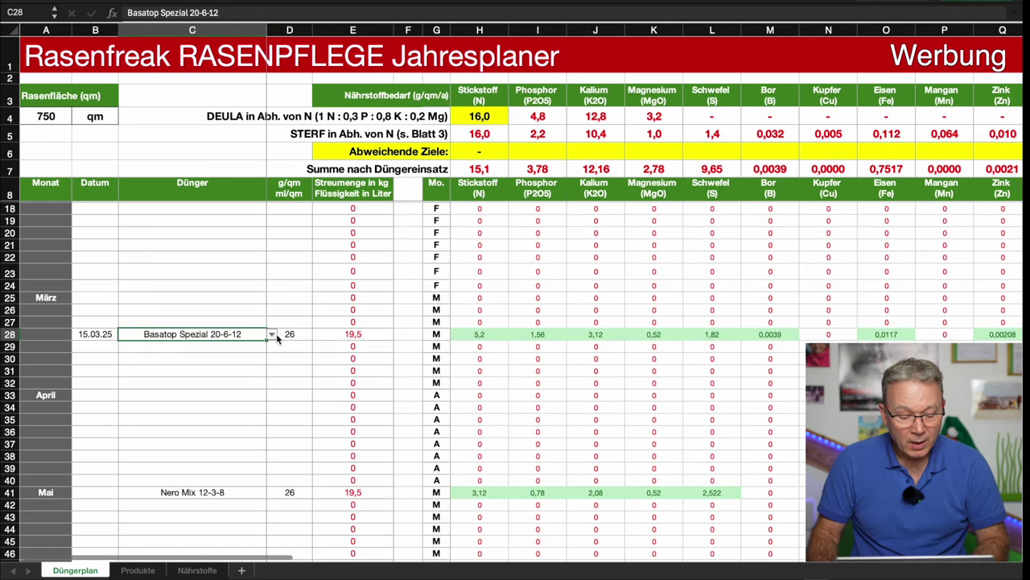
Replace the fertiliser of the 15.03.25 entry with Tee & Fairway 18-2-12.
{"action": "left_click", "coordinate": [273, 334]}
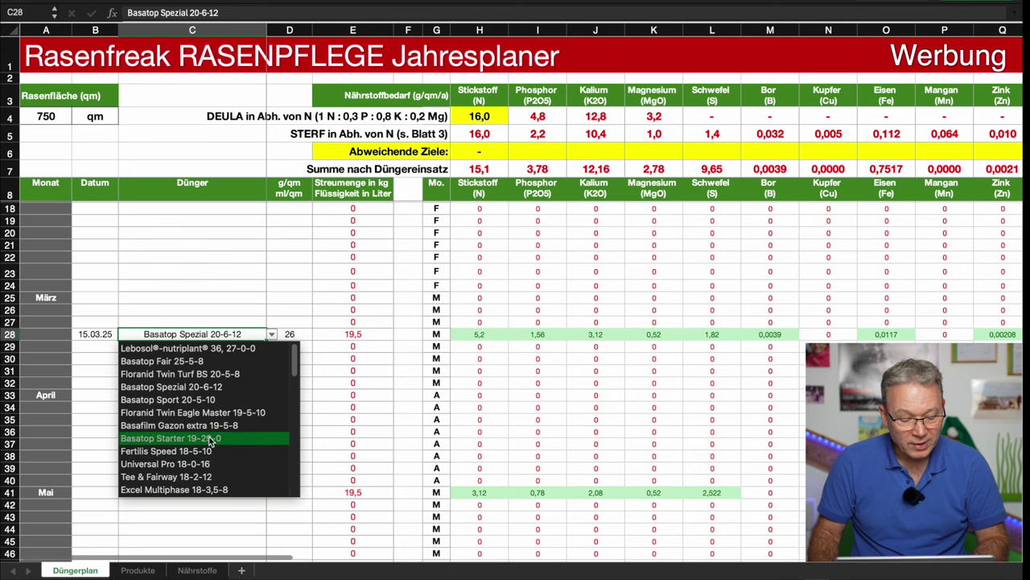
{"action": "scroll", "coordinate": [214, 439], "scroll_direction": "down", "scroll_amount": 6}
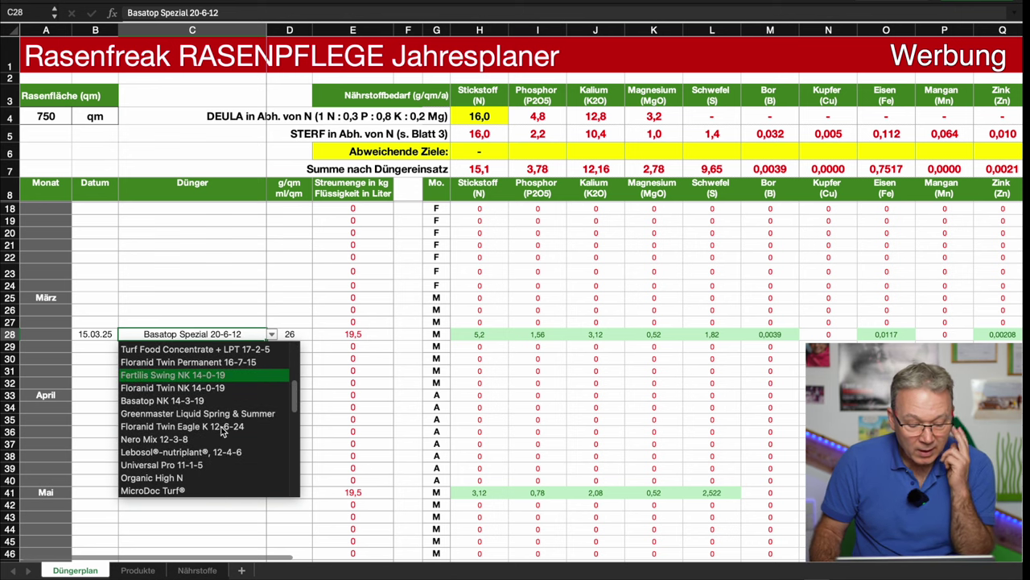
{"action": "scroll", "coordinate": [223, 432], "scroll_direction": "down", "scroll_amount": 2}
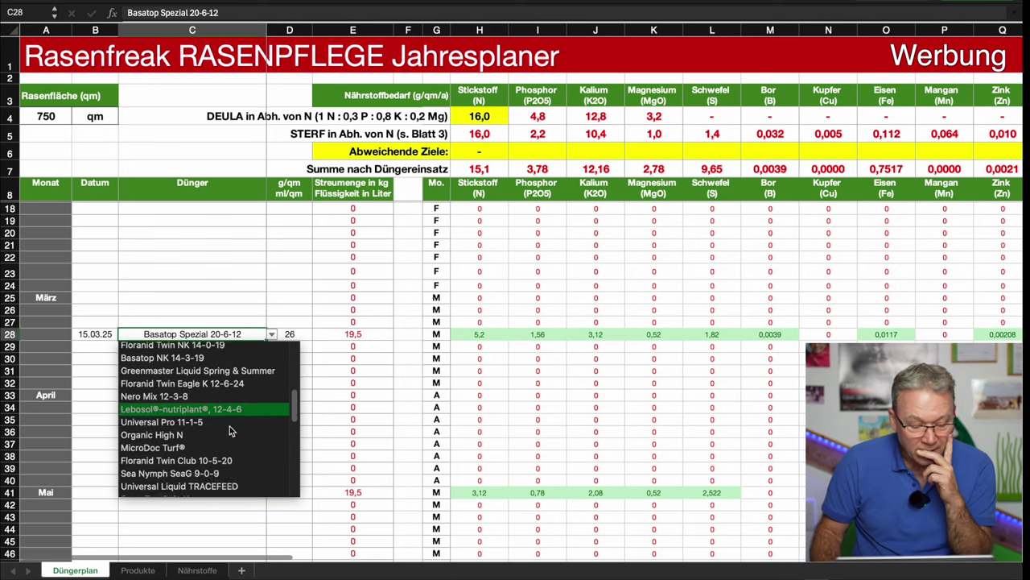
{"action": "scroll", "coordinate": [229, 431], "scroll_direction": "down", "scroll_amount": 1}
{"action": "scroll", "coordinate": [229, 425], "scroll_direction": "up", "scroll_amount": 4}
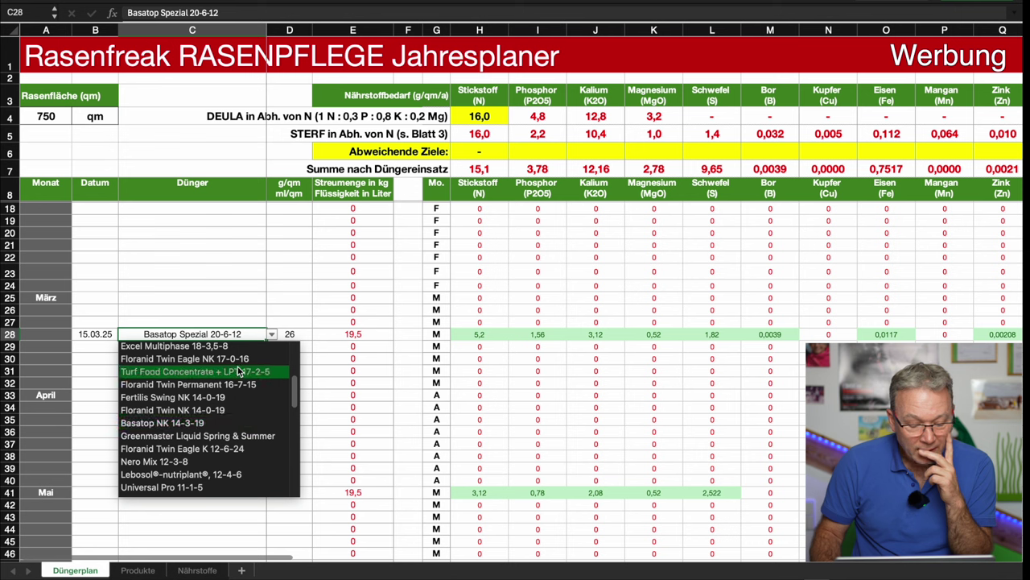
{"action": "scroll", "coordinate": [239, 373], "scroll_direction": "up", "scroll_amount": 2}
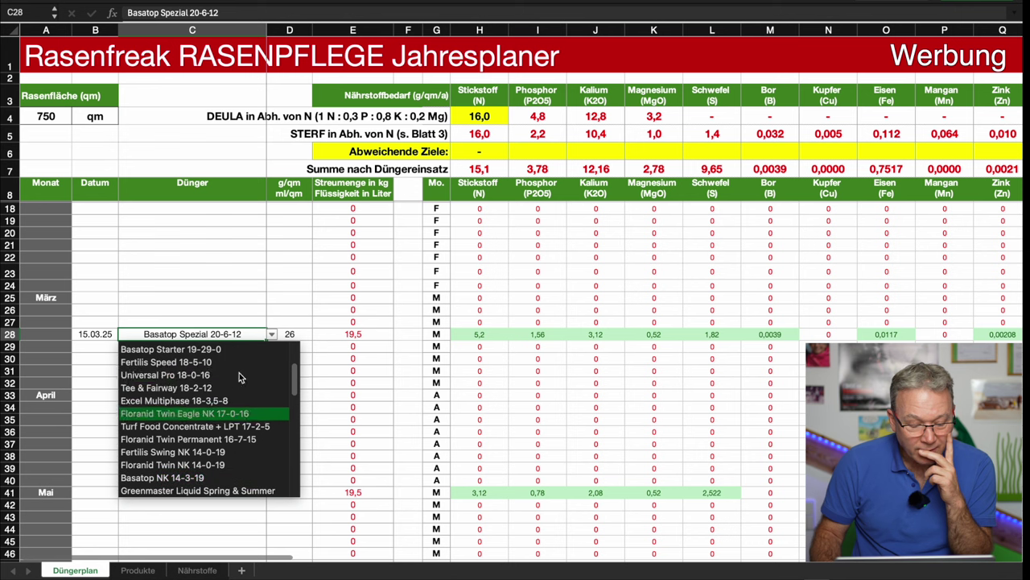
{"action": "left_click", "coordinate": [176, 390]}
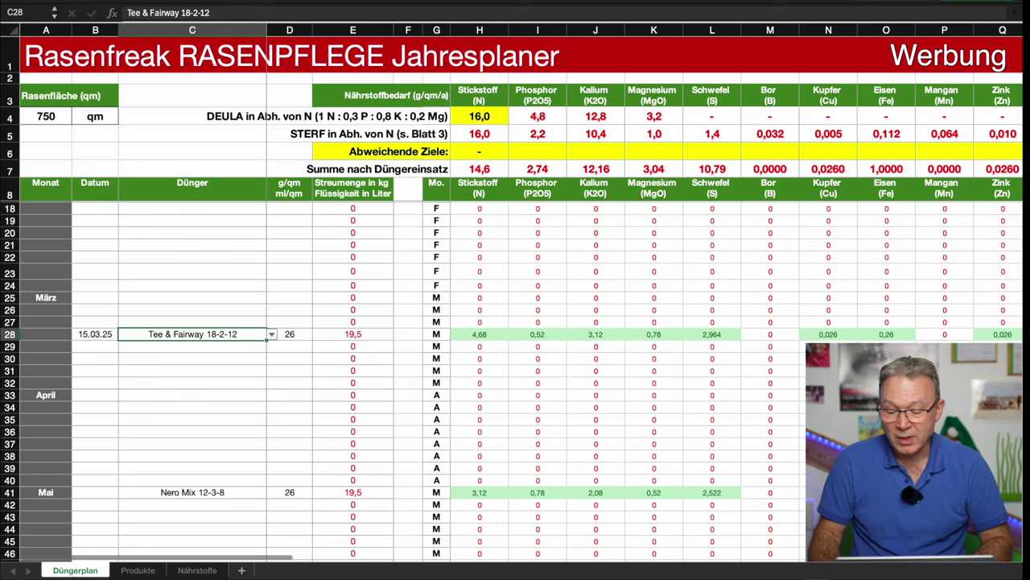
Examine the Tee & Fairway entry's nutrient amounts from copper through the remaining trace elements, then back across to the fertiliser name.
{"action": "left_click", "coordinate": [834, 338]}
{"action": "key", "text": "Right"}
{"action": "key", "text": "Right"}
{"action": "key", "text": "Right"}
{"action": "key", "text": "Right"}
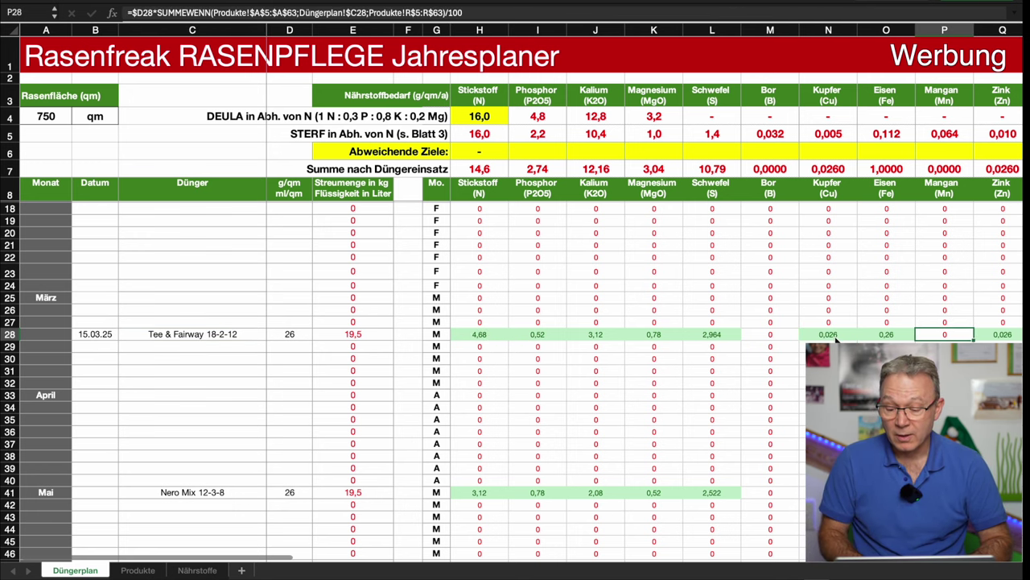
{"action": "key", "text": "Right"}
{"action": "key", "text": "Right"}
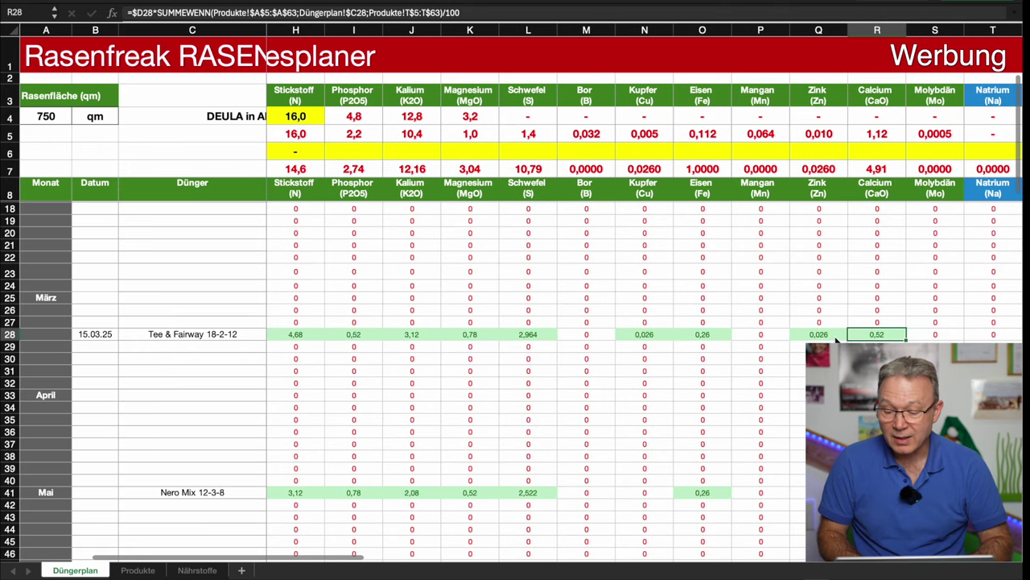
{"action": "scroll", "coordinate": [835, 338], "scroll_direction": "right", "scroll_amount": 5}
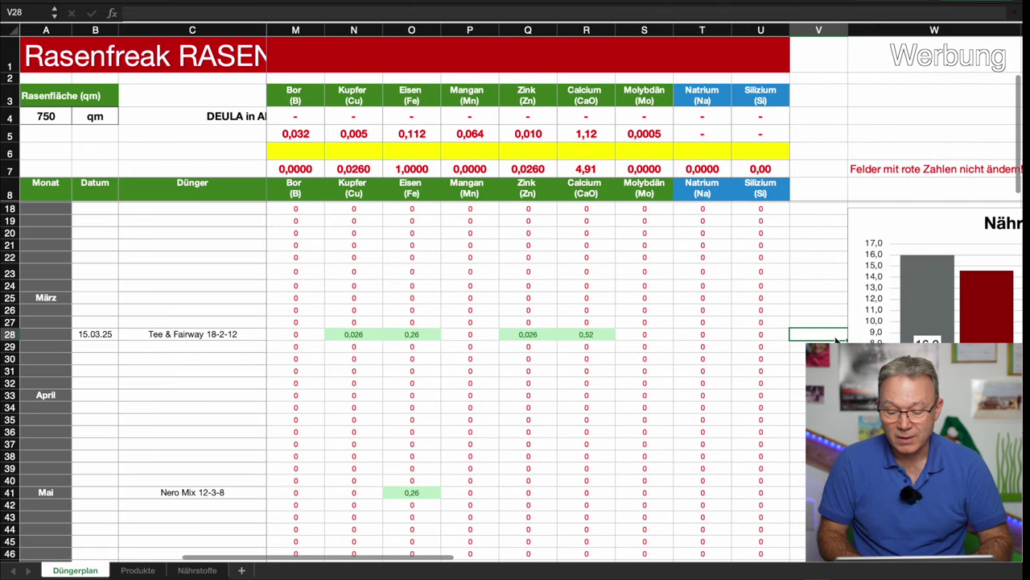
{"action": "key", "text": "Left"}
{"action": "key", "text": "Left"}
{"action": "key", "text": "Left"}
{"action": "key", "text": "Left"}
{"action": "key", "text": "Left"}
{"action": "key", "text": "Left"}
{"action": "key", "text": "Left"}
{"action": "key", "text": "Left"}
{"action": "key", "text": "Left"}
{"action": "key", "text": "Left"}
{"action": "key", "text": "Left"}
{"action": "key", "text": "Left"}
{"action": "key", "text": "Left"}
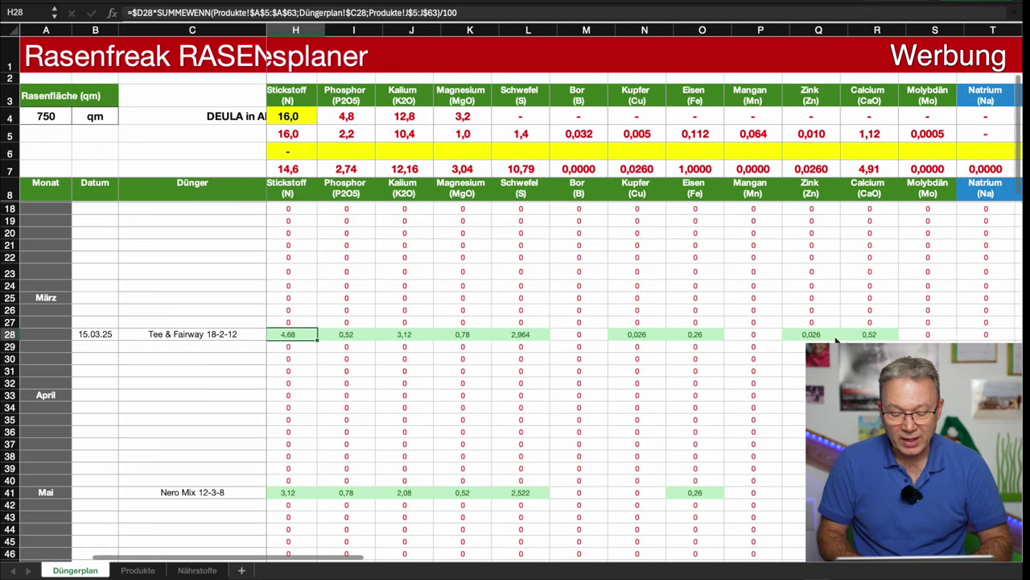
{"action": "key", "text": "Left"}
{"action": "key", "text": "Left"}
{"action": "key", "text": "Left"}
{"action": "key", "text": "Left"}
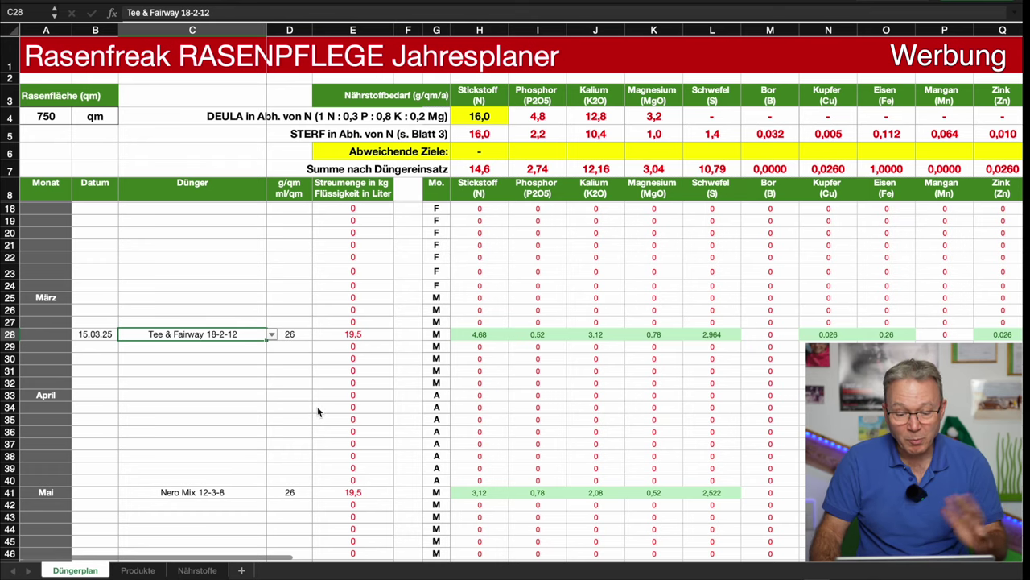
Browse the fertiliser product choices for the 15.03.25 entry and change its fertiliser to Nero Mix 12-3-8.
{"action": "scroll", "coordinate": [322, 403], "scroll_direction": "down", "scroll_amount": 10}
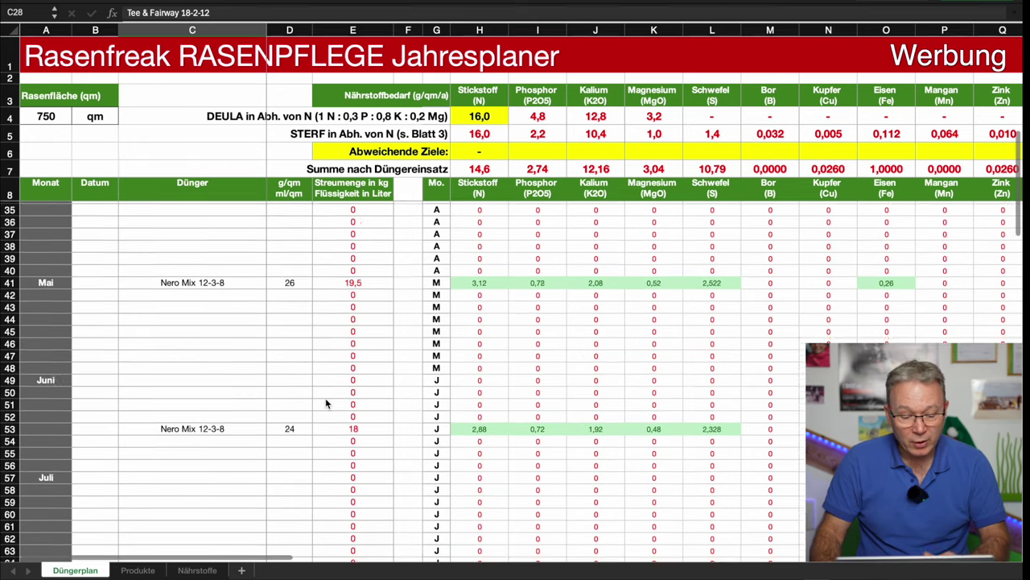
{"action": "scroll", "coordinate": [338, 383], "scroll_direction": "up", "scroll_amount": 6}
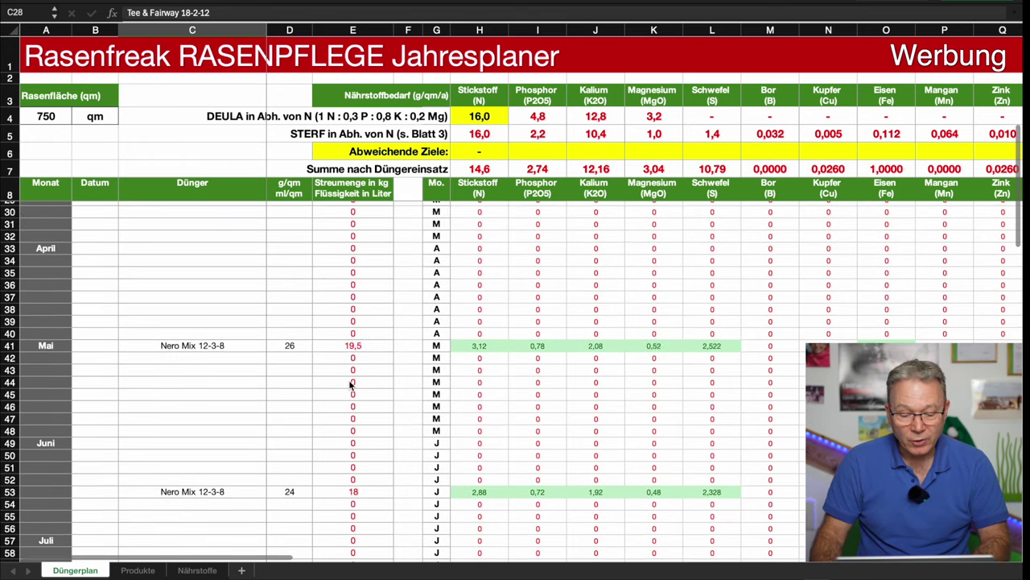
{"action": "scroll", "coordinate": [305, 380], "scroll_direction": "up", "scroll_amount": 1}
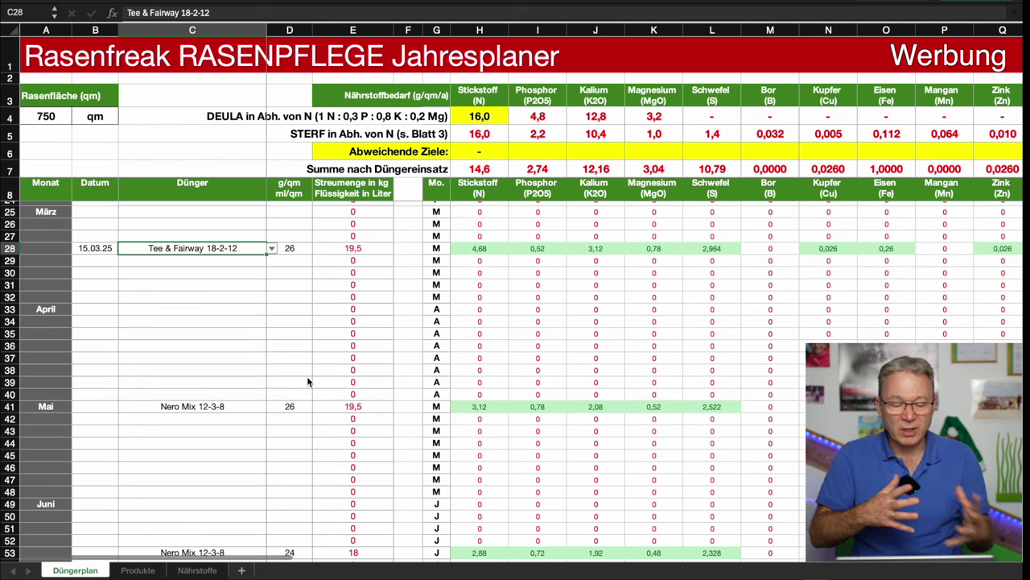
{"action": "left_click", "coordinate": [295, 251]}
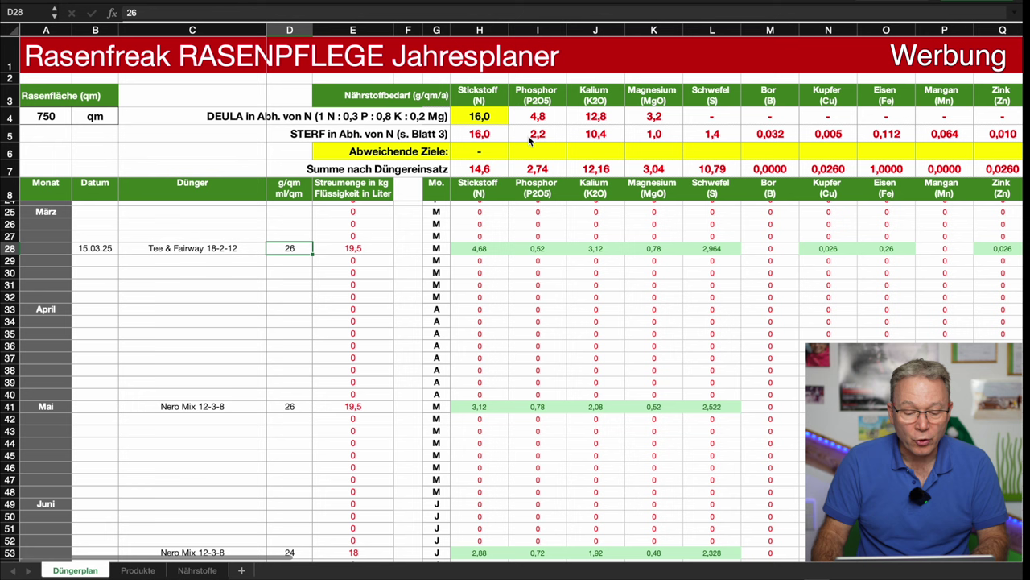
{"action": "left_click", "coordinate": [215, 244]}
{"action": "left_click", "coordinate": [272, 248]}
{"action": "scroll", "coordinate": [227, 335], "scroll_direction": "down", "scroll_amount": 1}
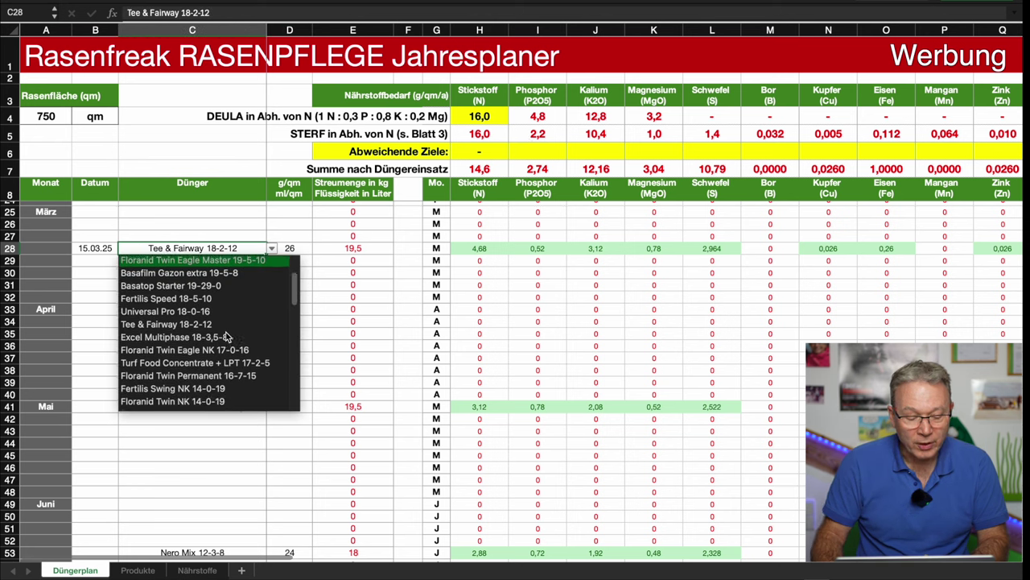
{"action": "scroll", "coordinate": [227, 335], "scroll_direction": "down", "scroll_amount": 4}
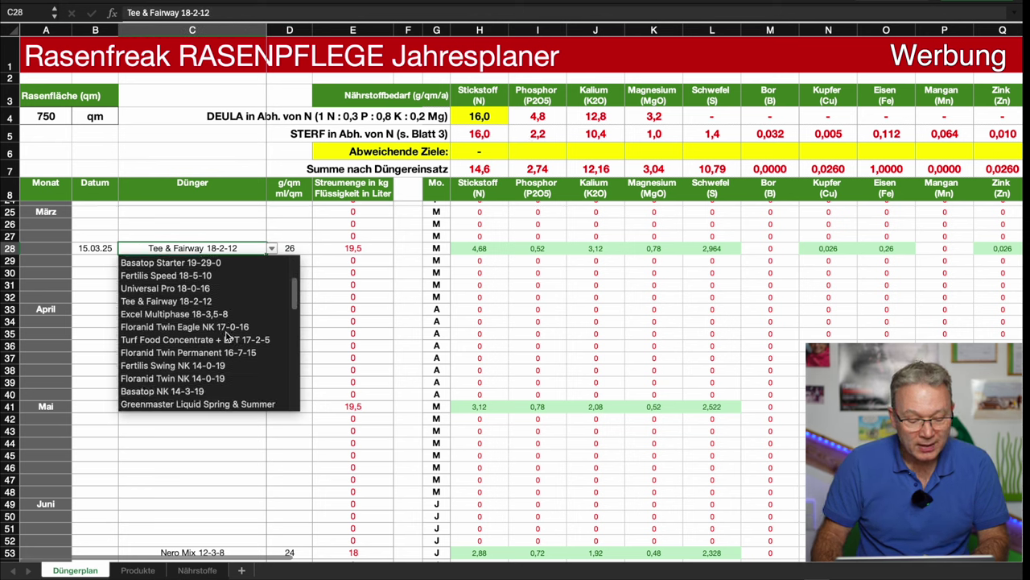
{"action": "scroll", "coordinate": [225, 329], "scroll_direction": "up", "scroll_amount": 6}
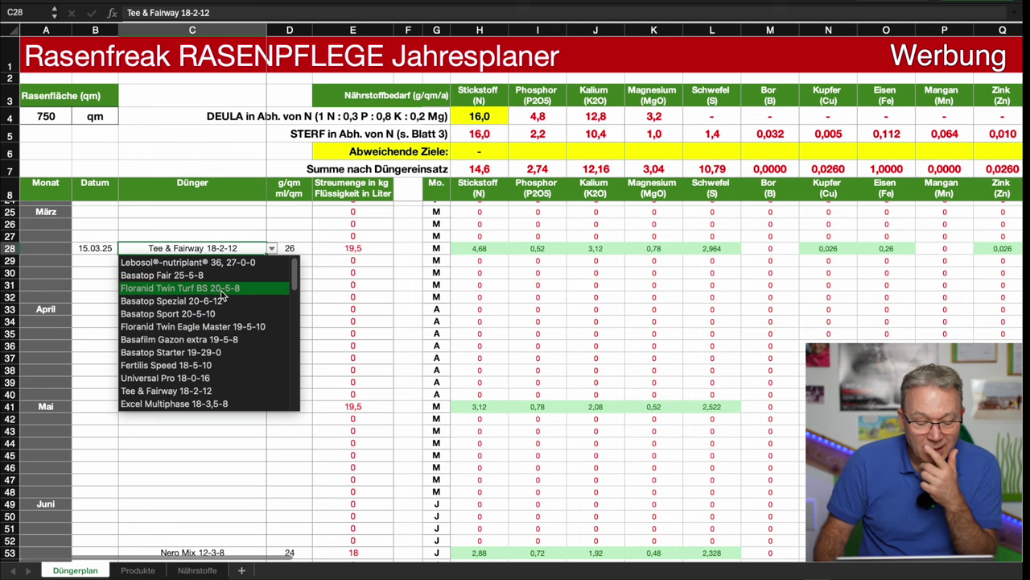
{"action": "scroll", "coordinate": [206, 328], "scroll_direction": "down", "scroll_amount": 5}
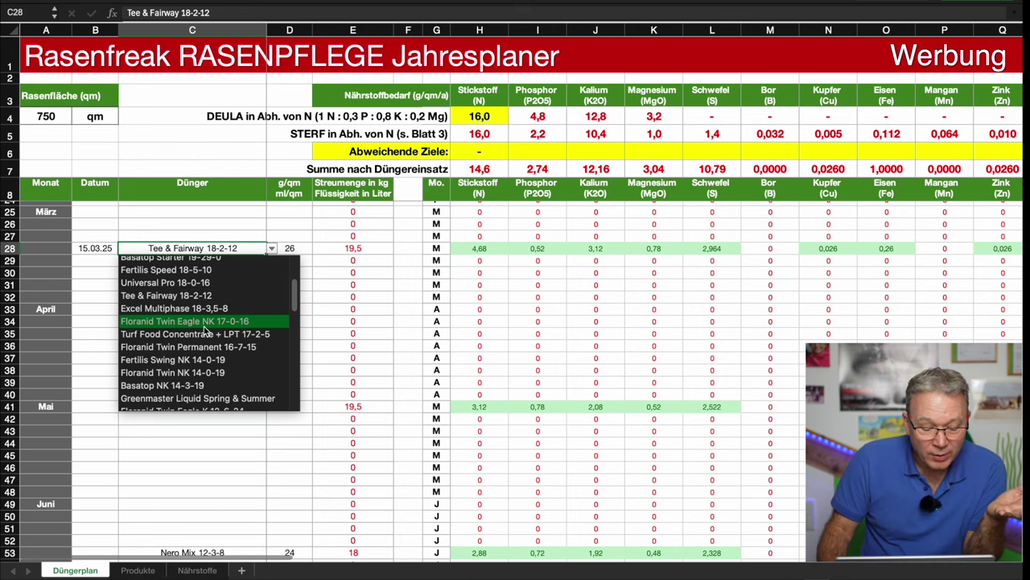
{"action": "scroll", "coordinate": [207, 331], "scroll_direction": "down", "scroll_amount": 7}
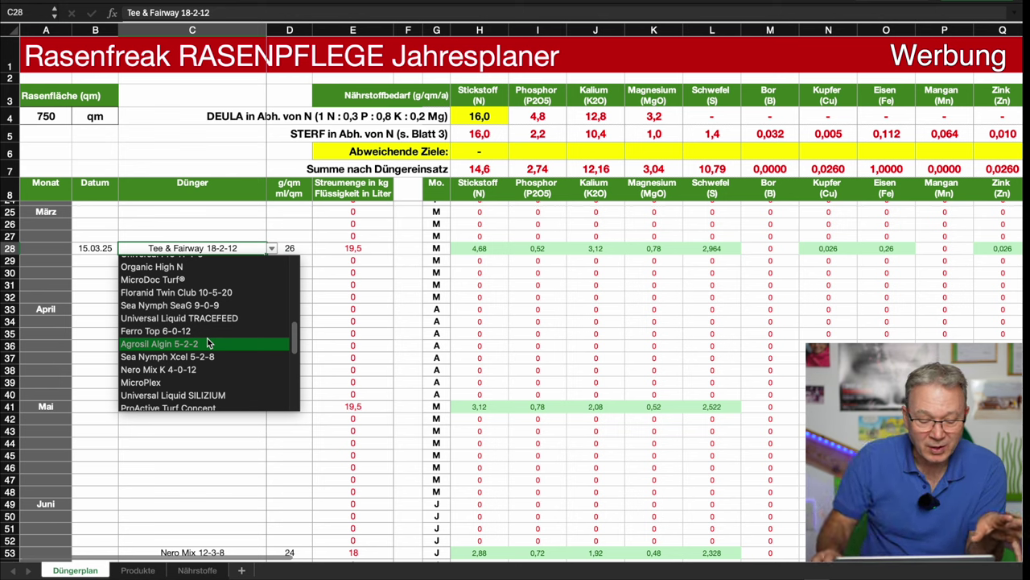
{"action": "scroll", "coordinate": [211, 341], "scroll_direction": "up", "scroll_amount": 3}
{"action": "scroll", "coordinate": [216, 334], "scroll_direction": "up", "scroll_amount": 5}
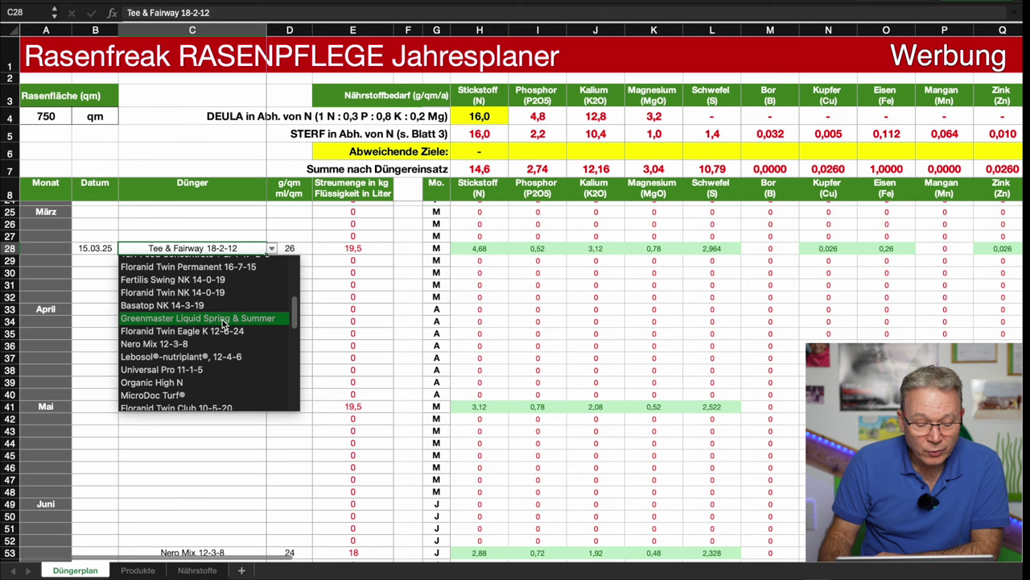
{"action": "scroll", "coordinate": [224, 321], "scroll_direction": "up", "scroll_amount": 1}
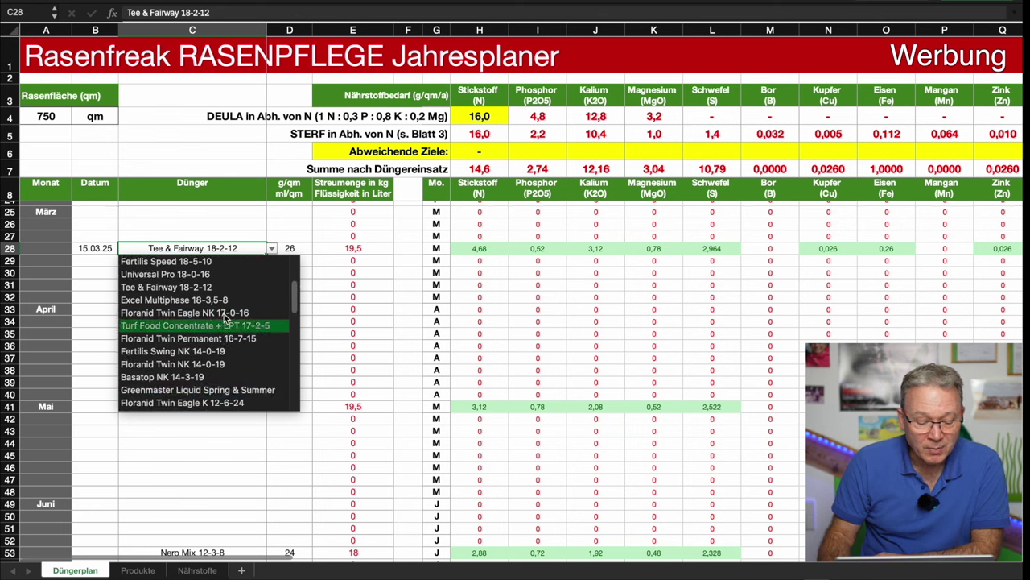
{"action": "scroll", "coordinate": [225, 321], "scroll_direction": "up", "scroll_amount": 5}
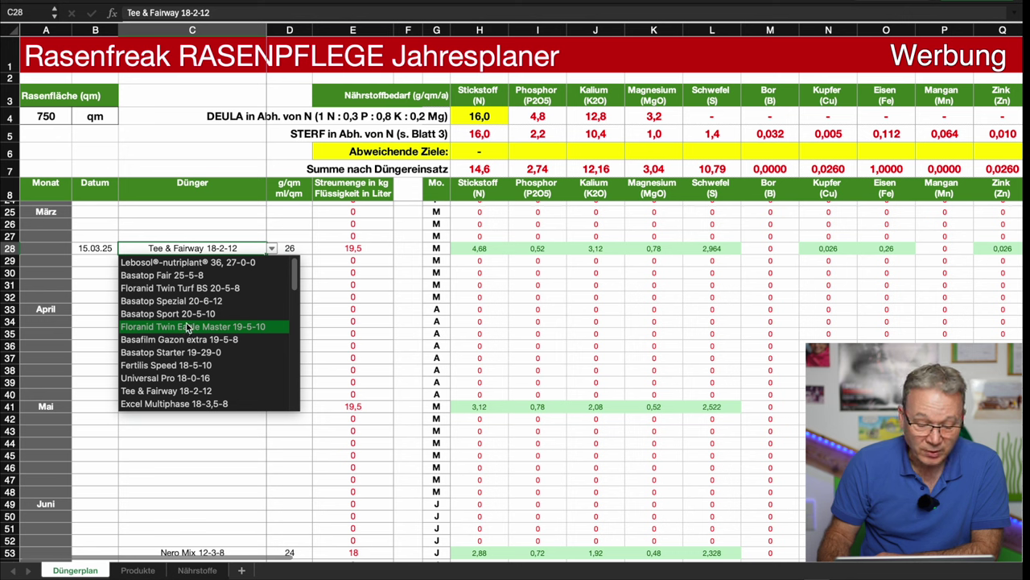
{"action": "scroll", "coordinate": [197, 324], "scroll_direction": "down", "scroll_amount": 8}
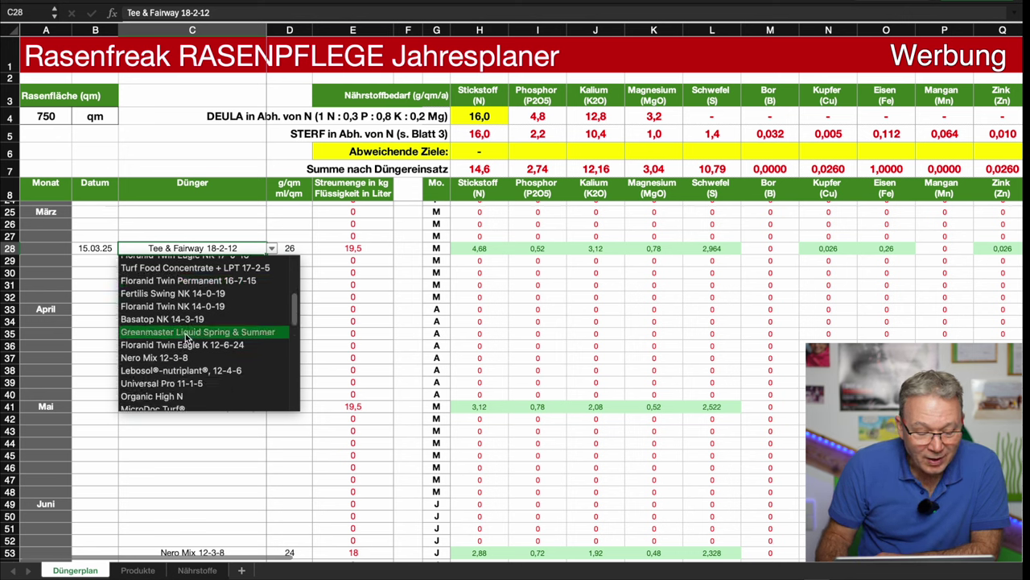
{"action": "left_click", "coordinate": [159, 360]}
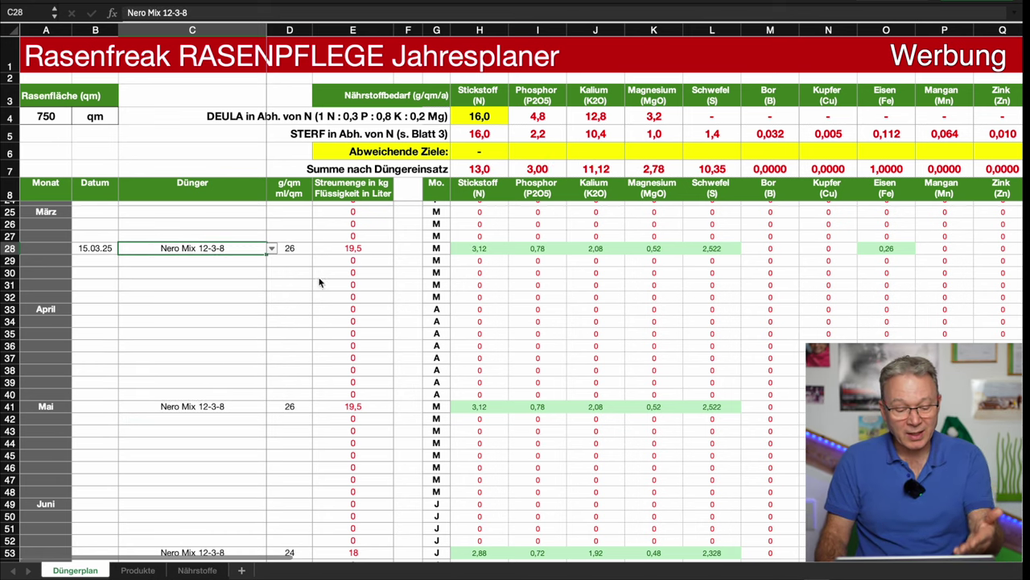
Review the plan's fertiliser entries from March to September and set the yearly DEULA nitrogen requirement to 13 g/qm.
{"action": "scroll", "coordinate": [294, 409], "scroll_direction": "down", "scroll_amount": 1}
{"action": "scroll", "coordinate": [294, 408], "scroll_direction": "down", "scroll_amount": 6}
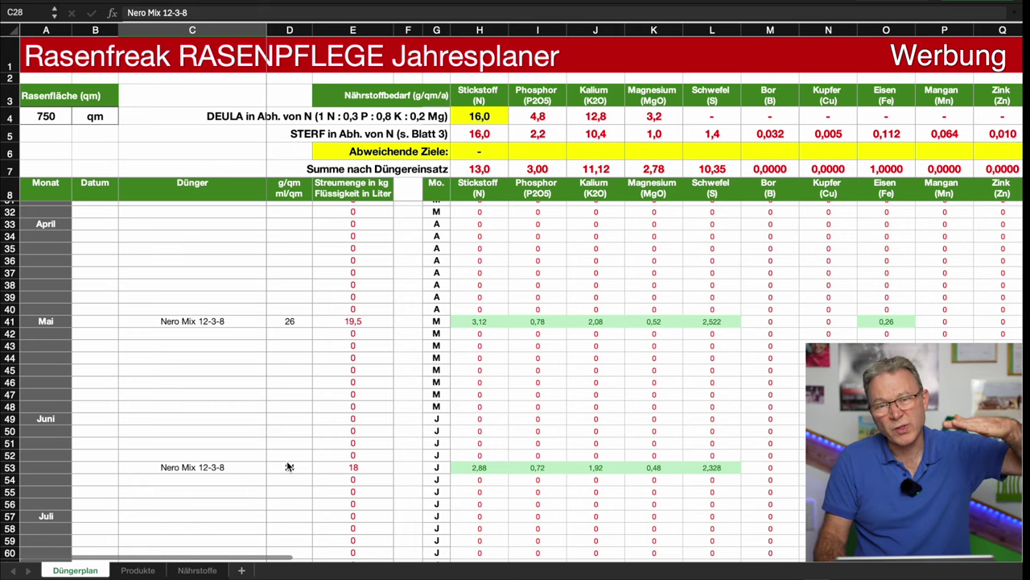
{"action": "scroll", "coordinate": [289, 467], "scroll_direction": "down", "scroll_amount": 12}
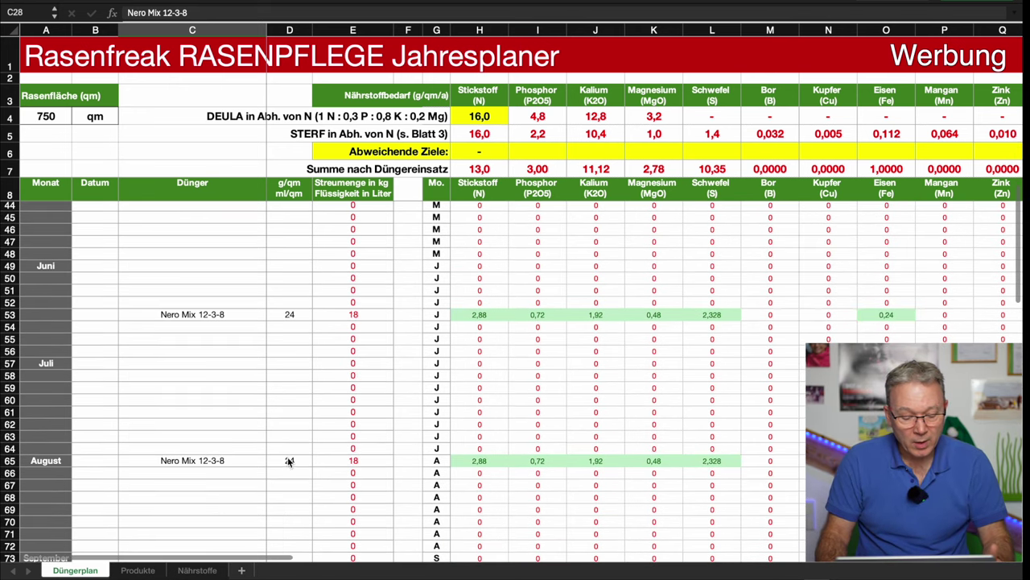
{"action": "scroll", "coordinate": [302, 458], "scroll_direction": "down", "scroll_amount": 6}
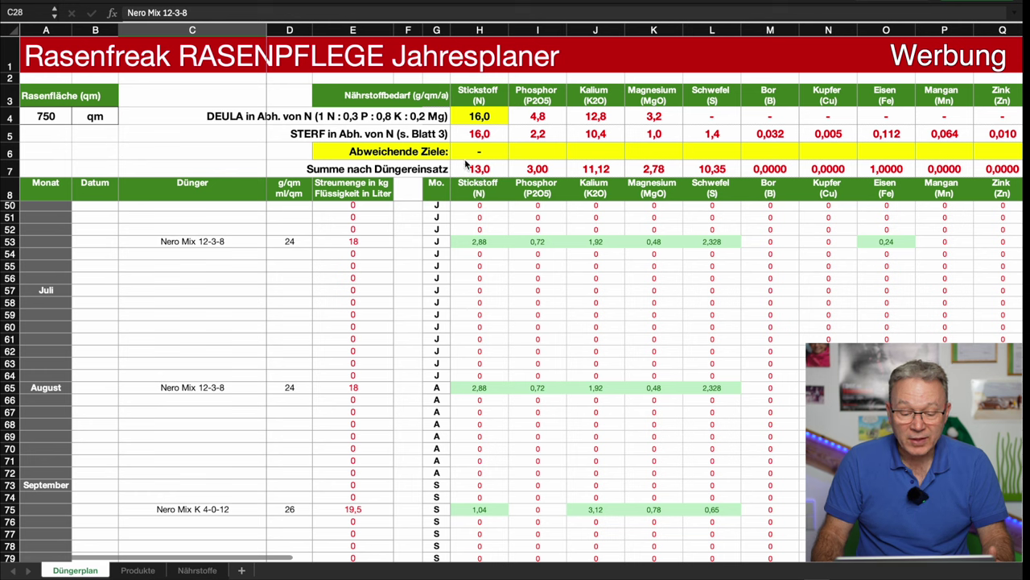
{"action": "left_click", "coordinate": [483, 116]}
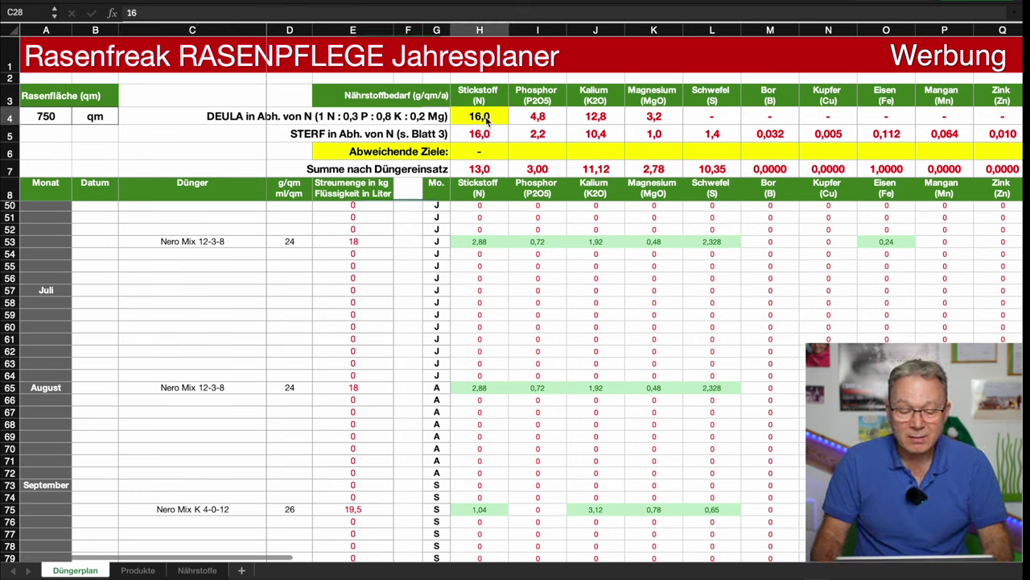
{"action": "type", "text": "13"}
{"action": "key", "text": "Return"}
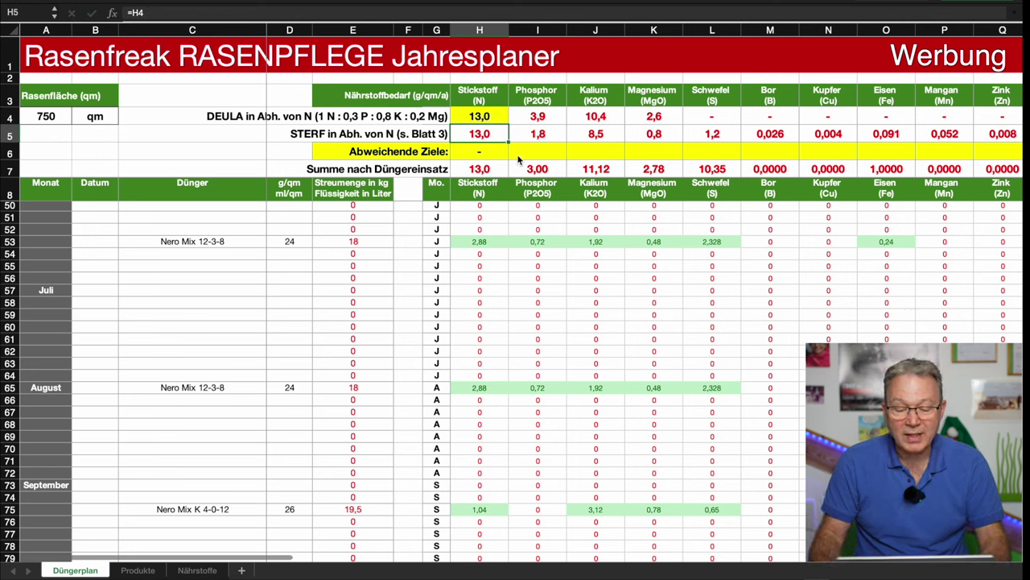
Compare the nitrogen sum after fertilising with its target, using the STERF and DEULA nutrient requirement charts.
{"action": "left_click", "coordinate": [479, 170]}
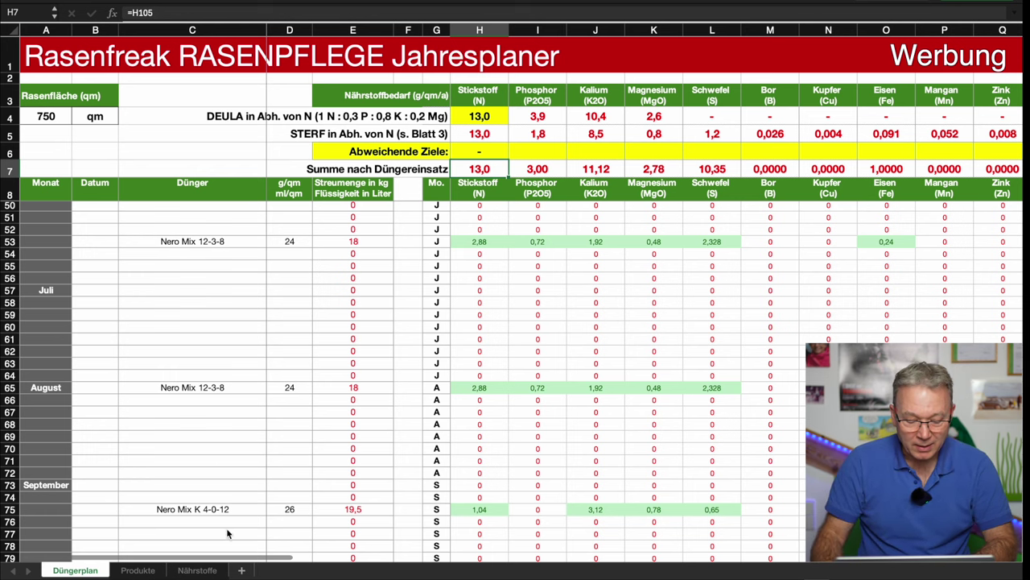
{"action": "left_click_drag", "start_coordinate": [229, 553], "coordinate": [641, 519]}
{"action": "scroll", "coordinate": [636, 515], "scroll_direction": "left", "scroll_amount": 2}
{"action": "scroll", "coordinate": [623, 504], "scroll_direction": "up", "scroll_amount": 7}
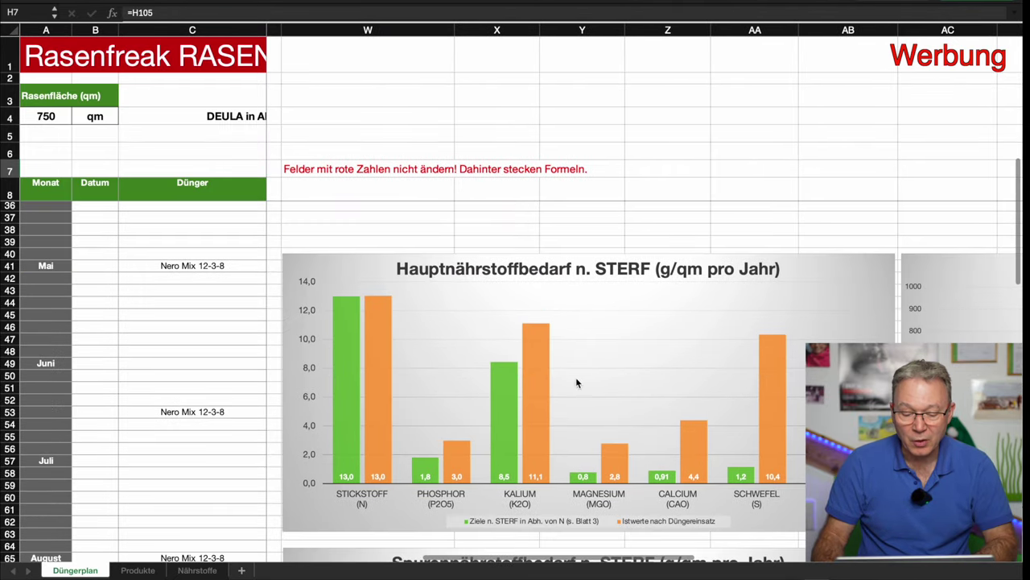
{"action": "scroll", "coordinate": [594, 366], "scroll_direction": "up", "scroll_amount": 5}
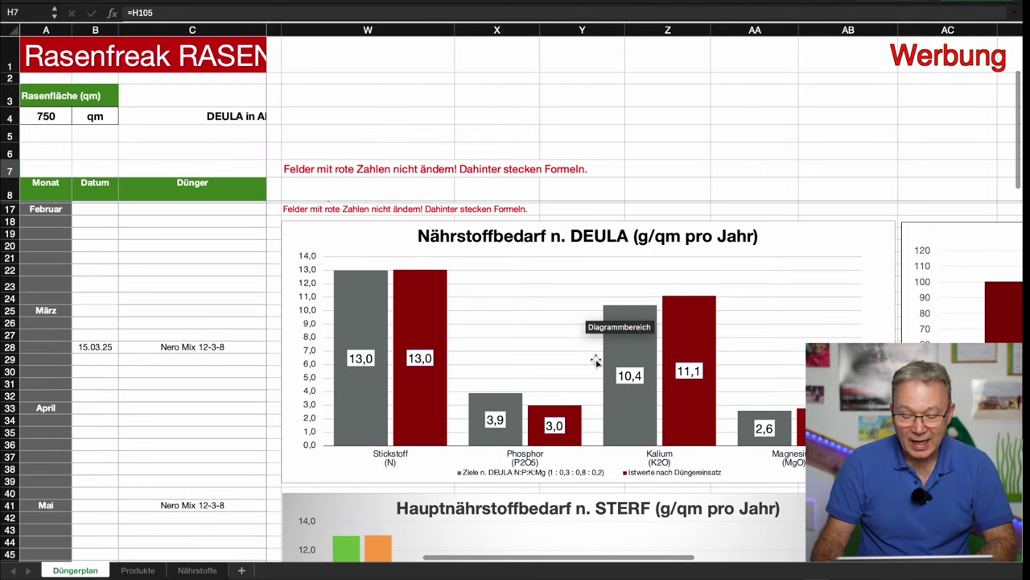
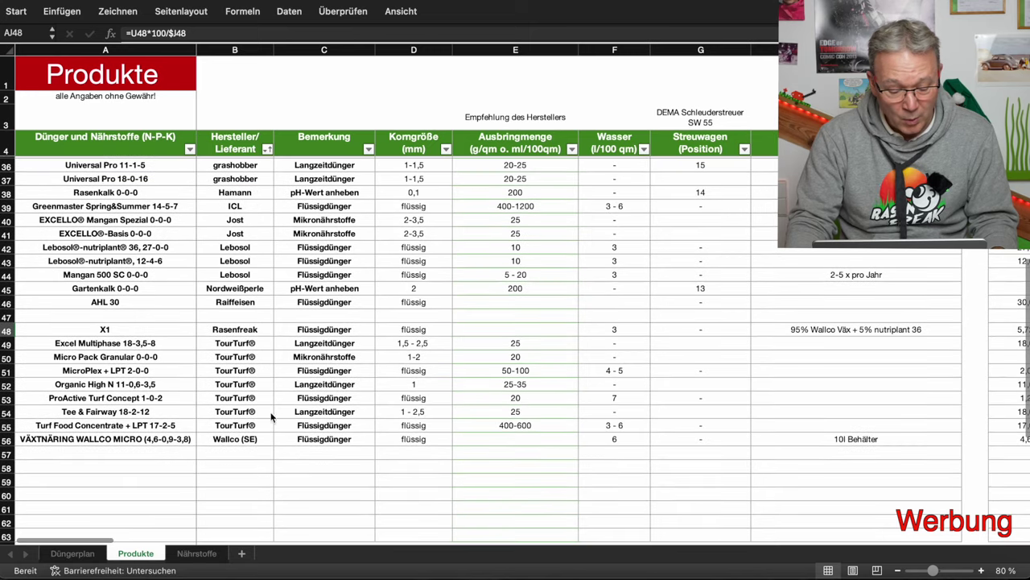
Highlight the nutrient percentages of VÄXTNÄRING WALLCO MICRO from nitrogen to calcium in the product list.
{"action": "left_click", "coordinate": [186, 439]}
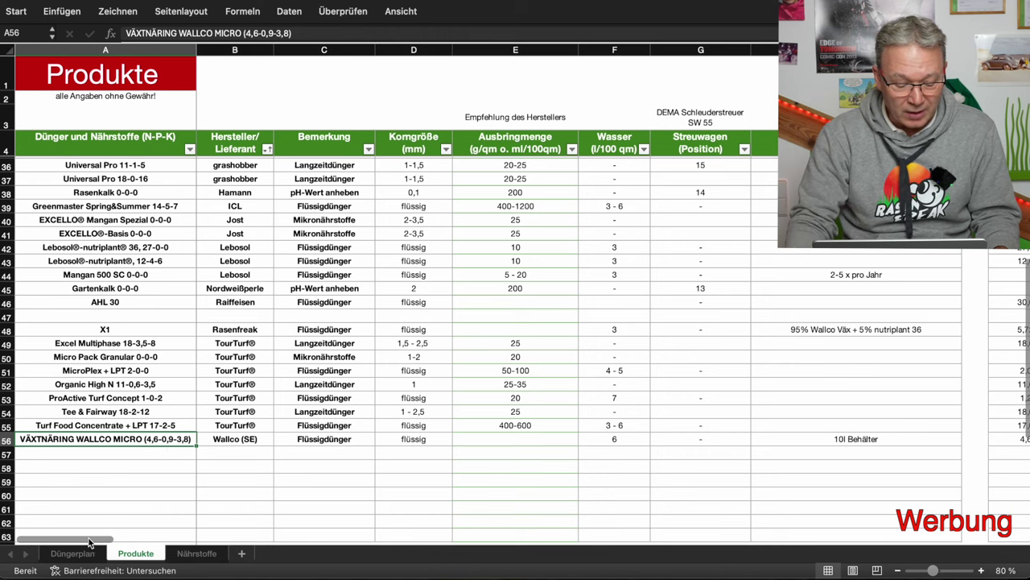
{"action": "left_click_drag", "start_coordinate": [88, 538], "coordinate": [182, 540]}
{"action": "left_click_drag", "start_coordinate": [269, 438], "coordinate": [956, 448]}
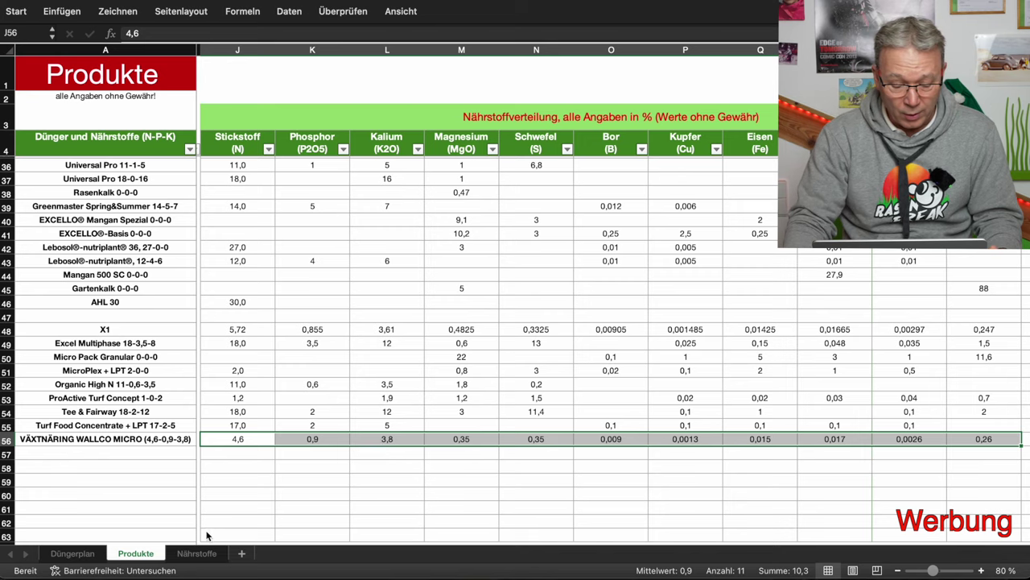
Examine the VÄXTNÄRING WALLCO MICRO row in the table comparing nutrient ratios with the STERF targets.
{"action": "scroll", "coordinate": [241, 539], "scroll_direction": "right", "scroll_amount": 10}
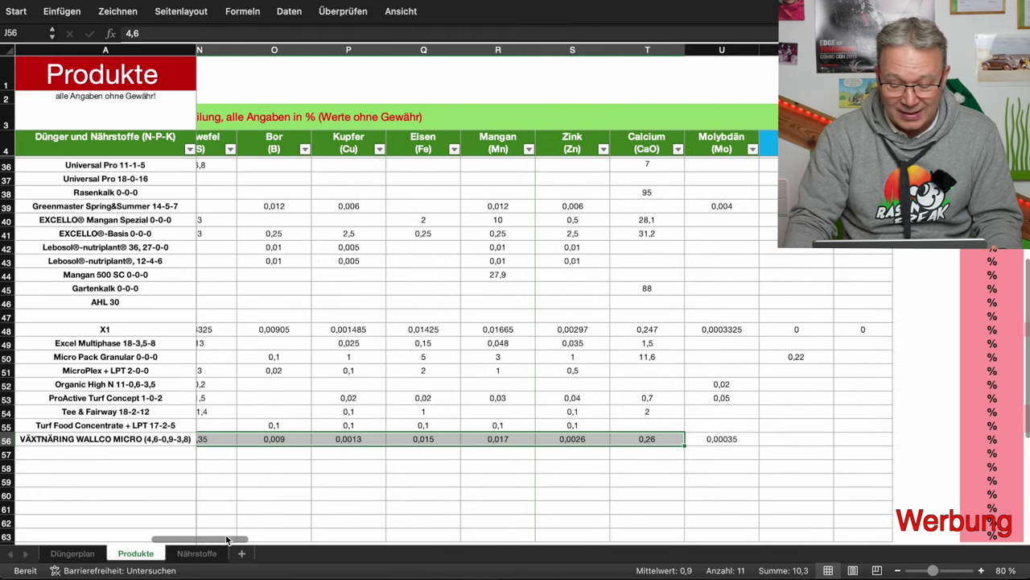
{"action": "scroll", "coordinate": [289, 536], "scroll_direction": "right", "scroll_amount": 5}
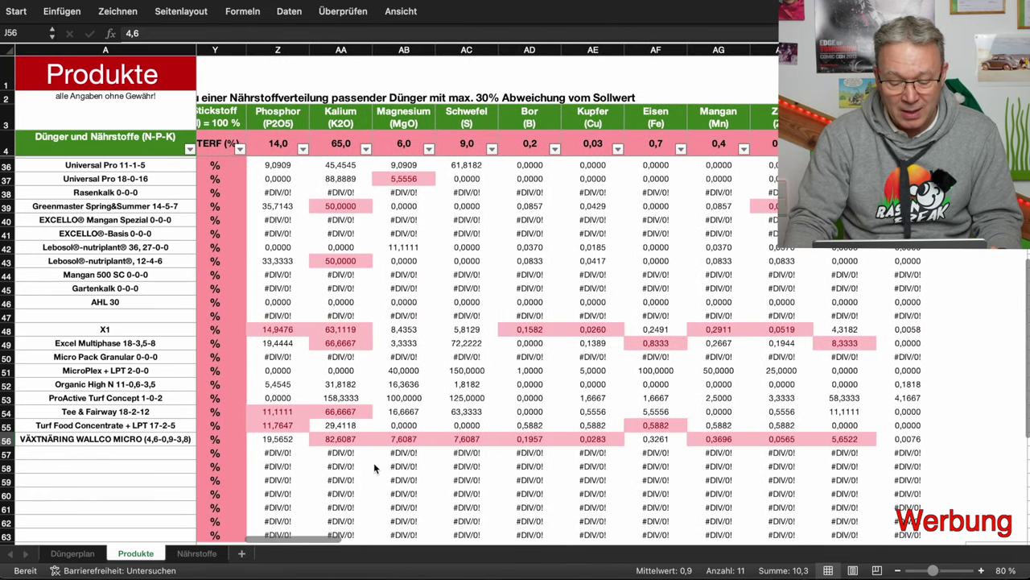
{"action": "left_click", "coordinate": [7, 438]}
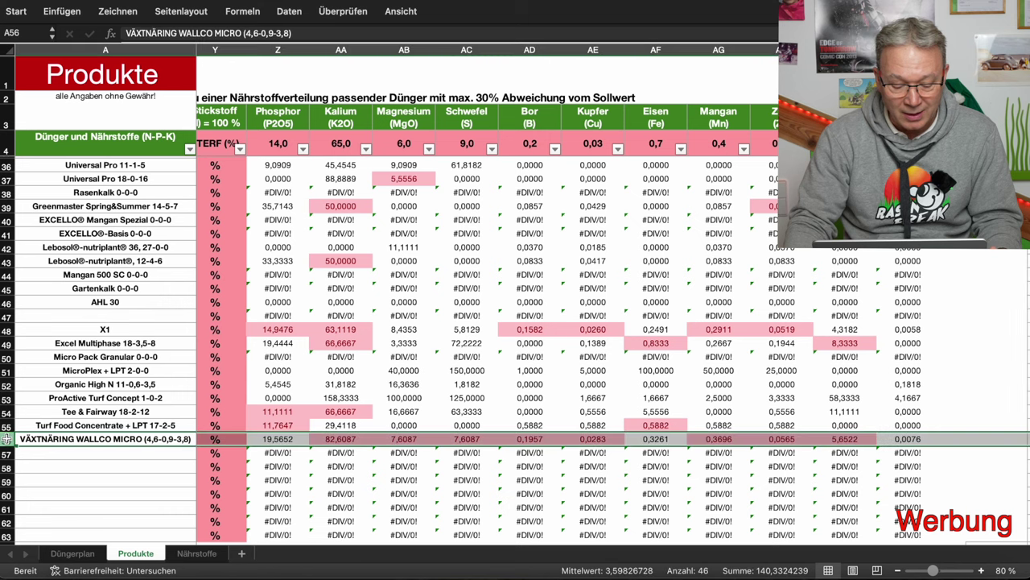
{"action": "left_click", "coordinate": [463, 467]}
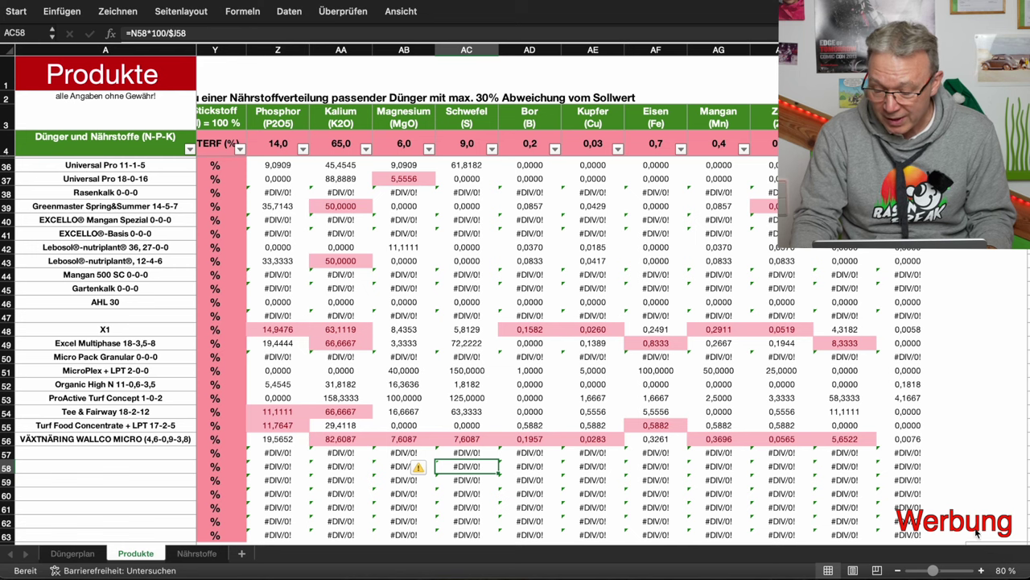
Enlarge the sheet to 90 % and check WALLCO MICRO's phosphorus, potassium, magnesium and sulphur ratios against the STERF targets.
{"action": "left_click", "coordinate": [980, 570]}
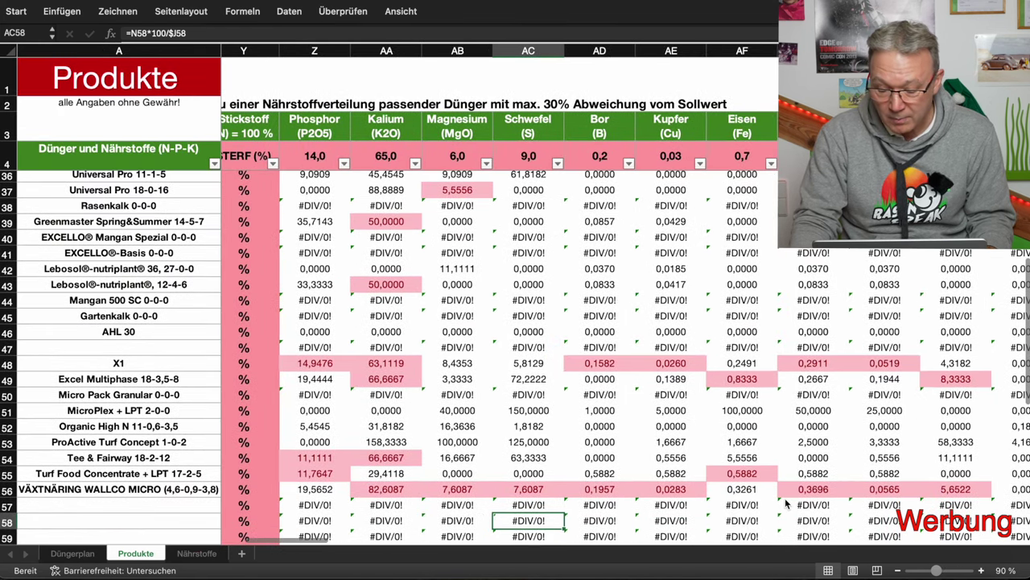
{"action": "scroll", "coordinate": [373, 524], "scroll_direction": "down", "scroll_amount": 1}
{"action": "mouse_move", "coordinate": [288, 541]}
{"action": "left_mouse_down"}
{"action": "mouse_move", "coordinate": [300, 543]}
{"action": "mouse_move", "coordinate": [288, 542]}
{"action": "left_mouse_up"}
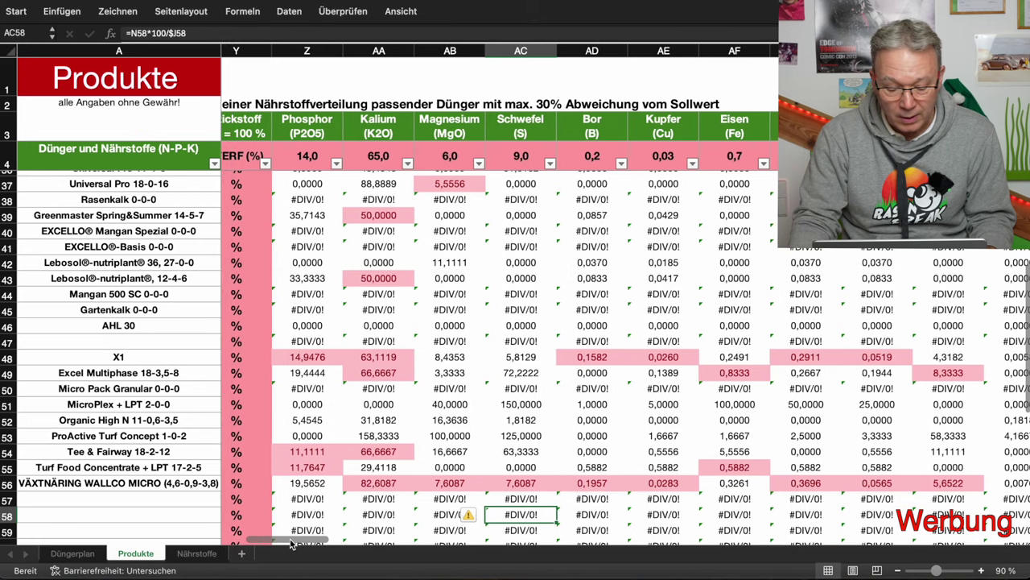
{"action": "scroll", "coordinate": [312, 507], "scroll_direction": "down", "scroll_amount": 1}
{"action": "left_click", "coordinate": [318, 481]}
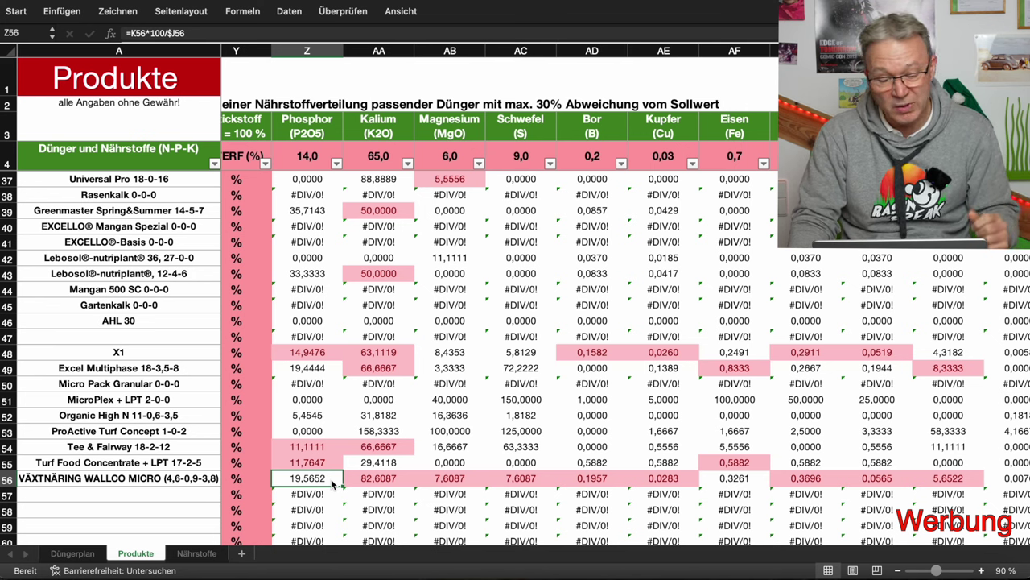
{"action": "left_click", "coordinate": [389, 480]}
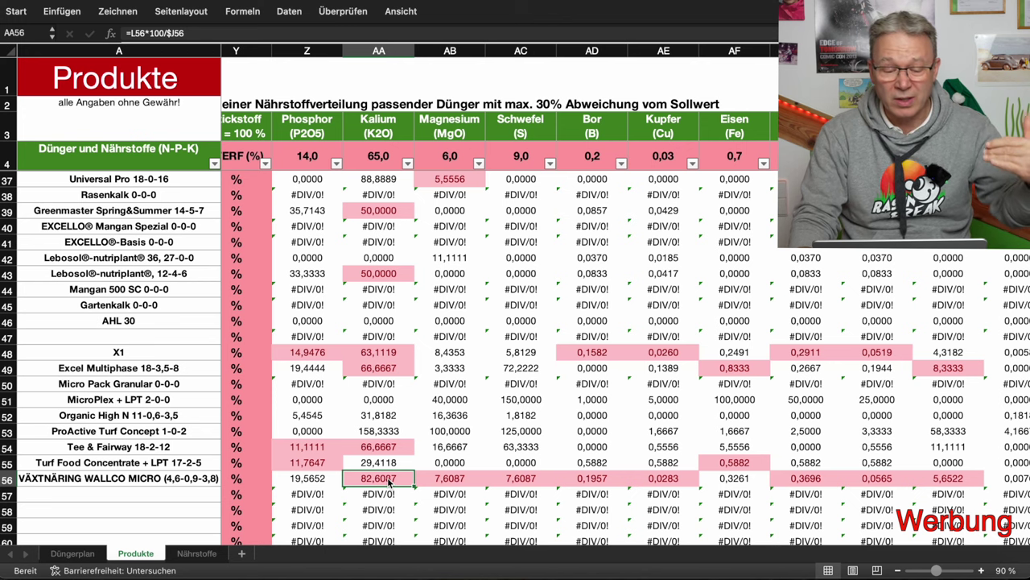
{"action": "left_click", "coordinate": [462, 481]}
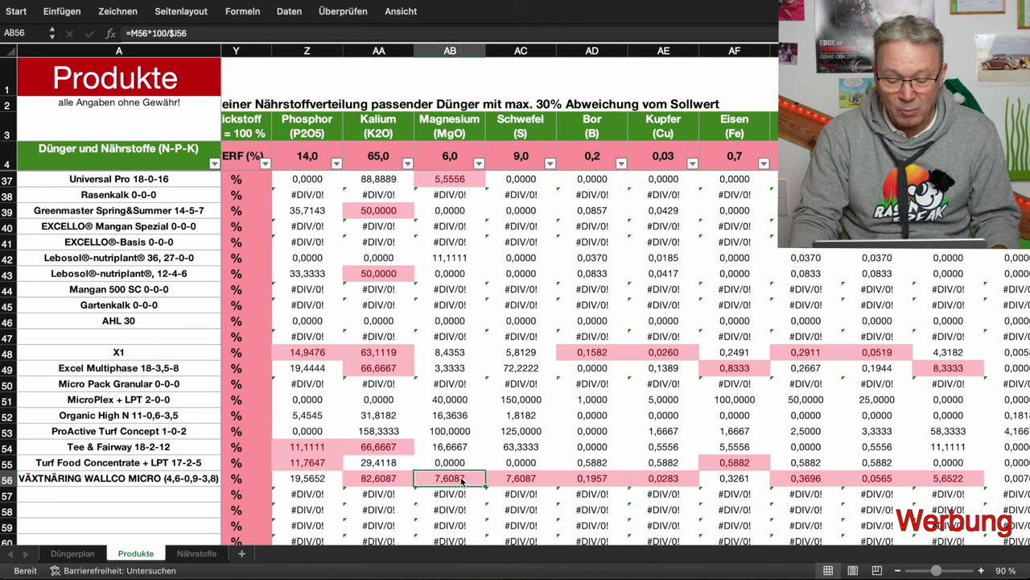
{"action": "left_click", "coordinate": [535, 481]}
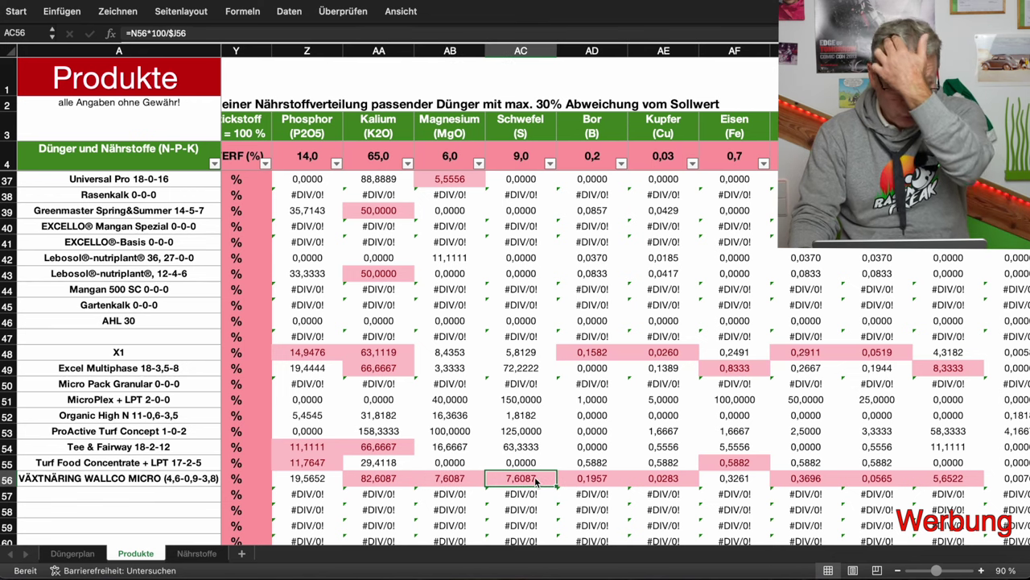
Check WALLCO MICRO's trace element ratios from boron through zinc, plus calcium and molybdenum, against the STERF targets.
{"action": "left_click", "coordinate": [613, 483]}
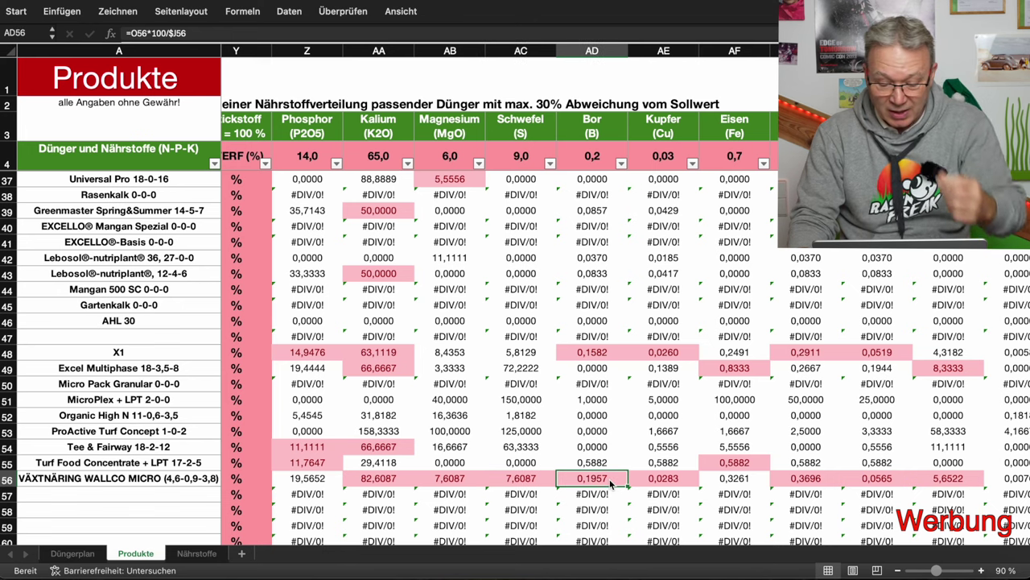
{"action": "left_click", "coordinate": [678, 481]}
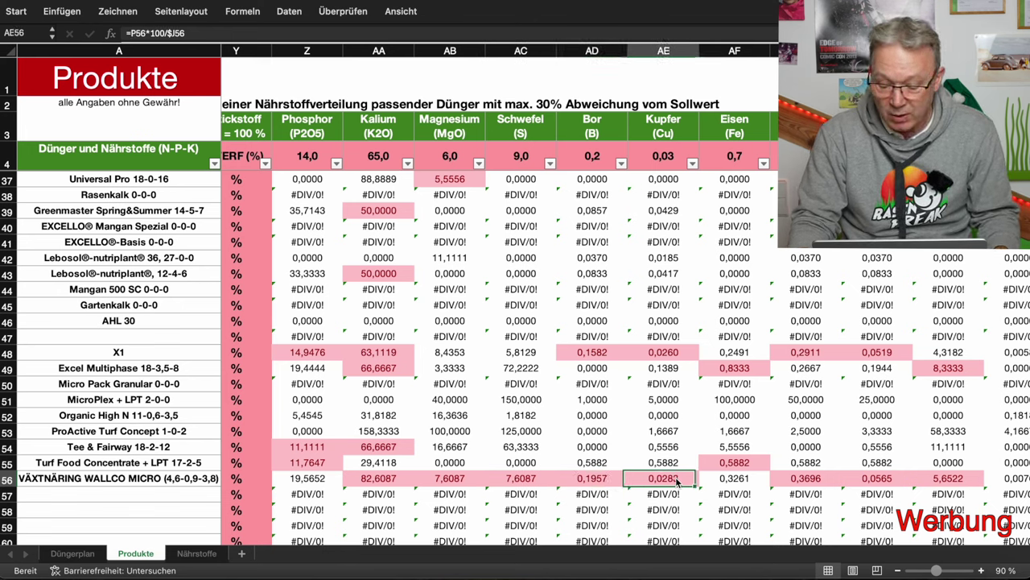
{"action": "left_click", "coordinate": [737, 485]}
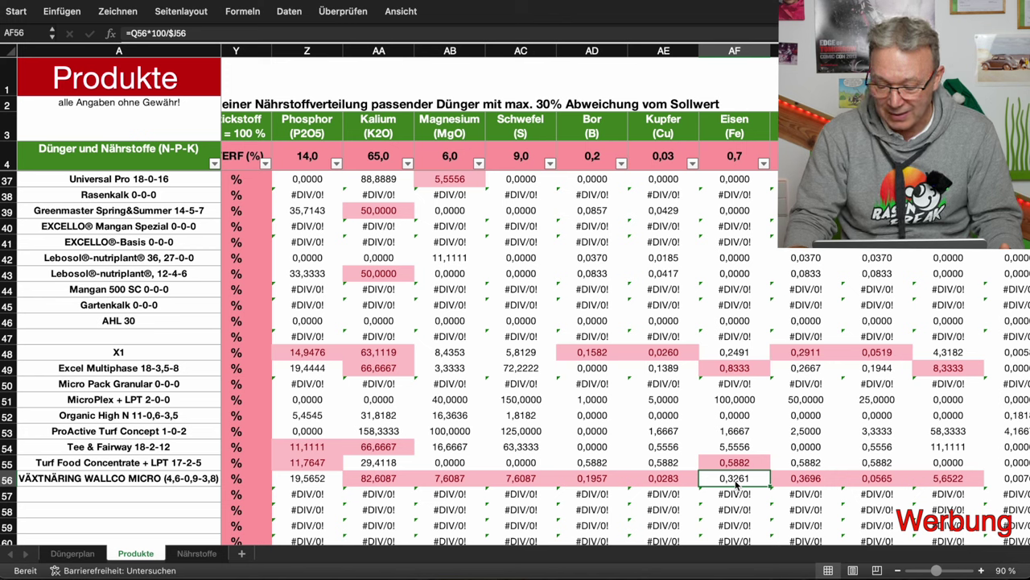
{"action": "left_click", "coordinate": [816, 480]}
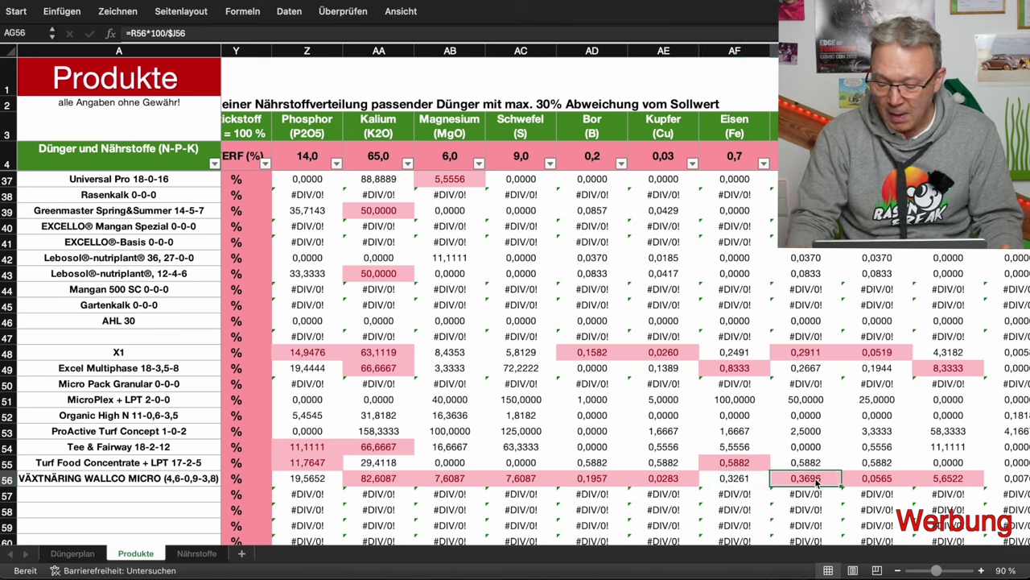
{"action": "left_click", "coordinate": [878, 479]}
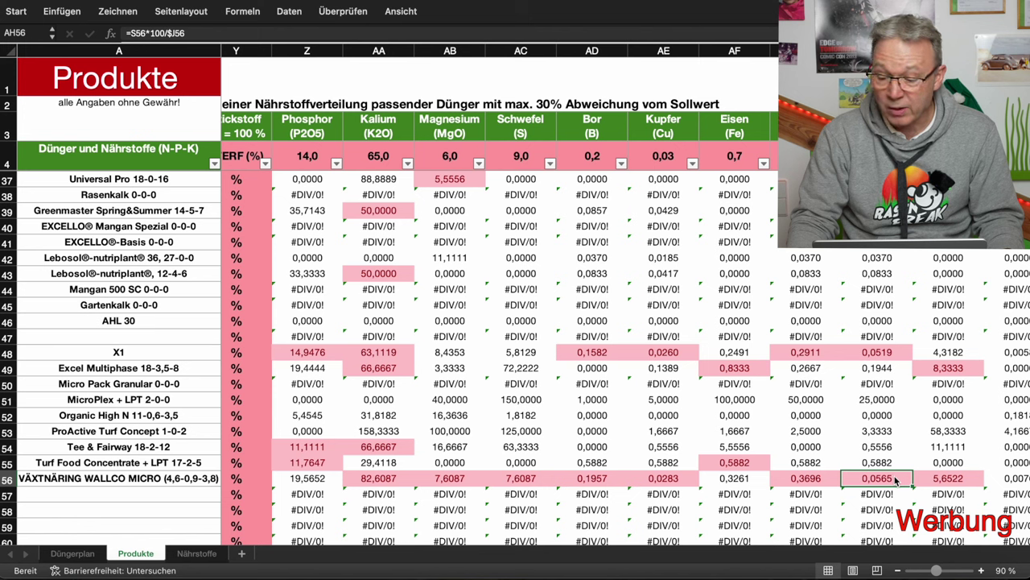
{"action": "left_click", "coordinate": [960, 481]}
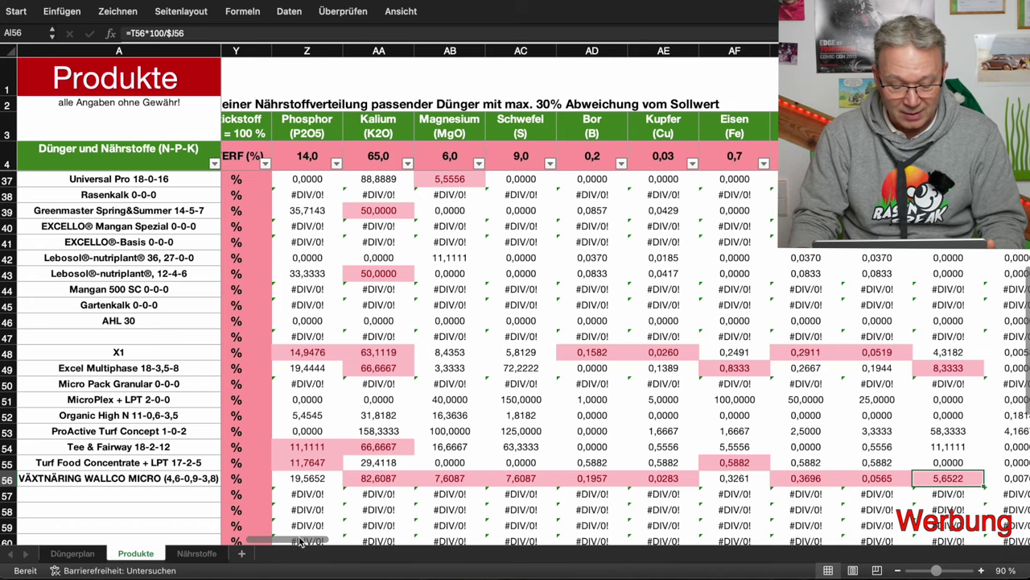
{"action": "left_click_drag", "start_coordinate": [304, 541], "coordinate": [322, 542]}
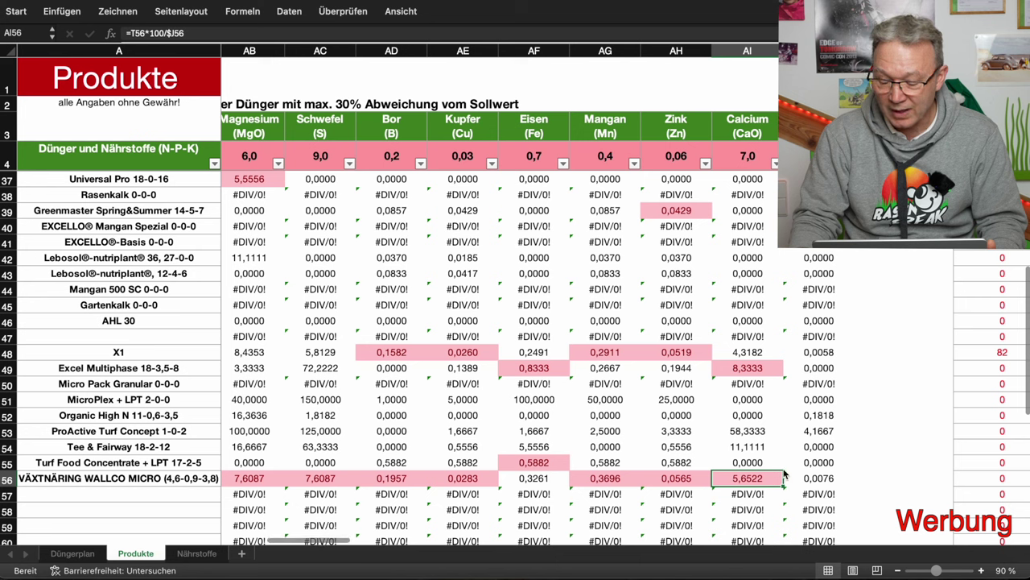
{"action": "left_click", "coordinate": [820, 482]}
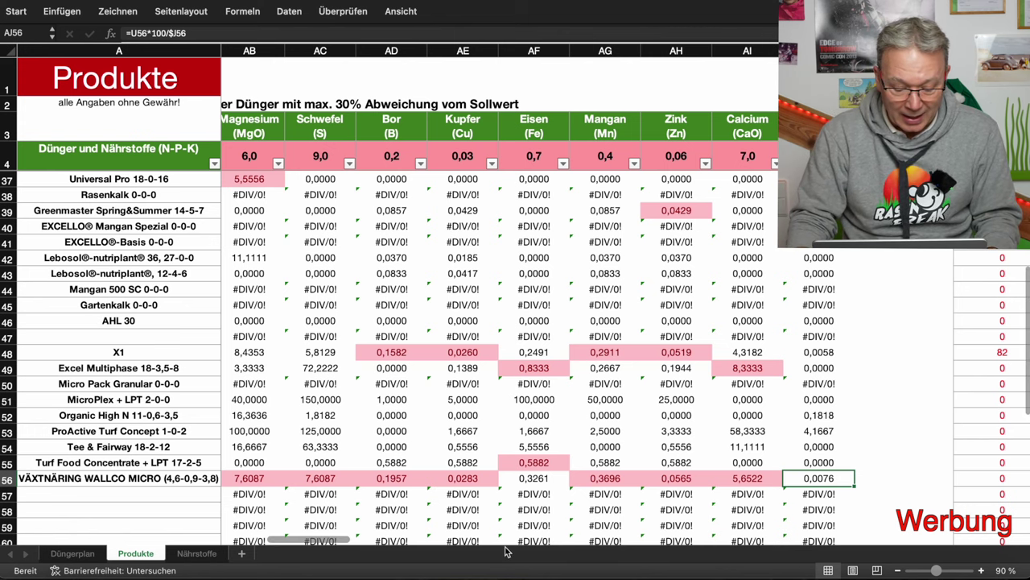
Return to the general product details and examine the X1 mixture's remark and the formula behind its nitrogen content.
{"action": "left_click_drag", "start_coordinate": [331, 541], "coordinate": [295, 547]}
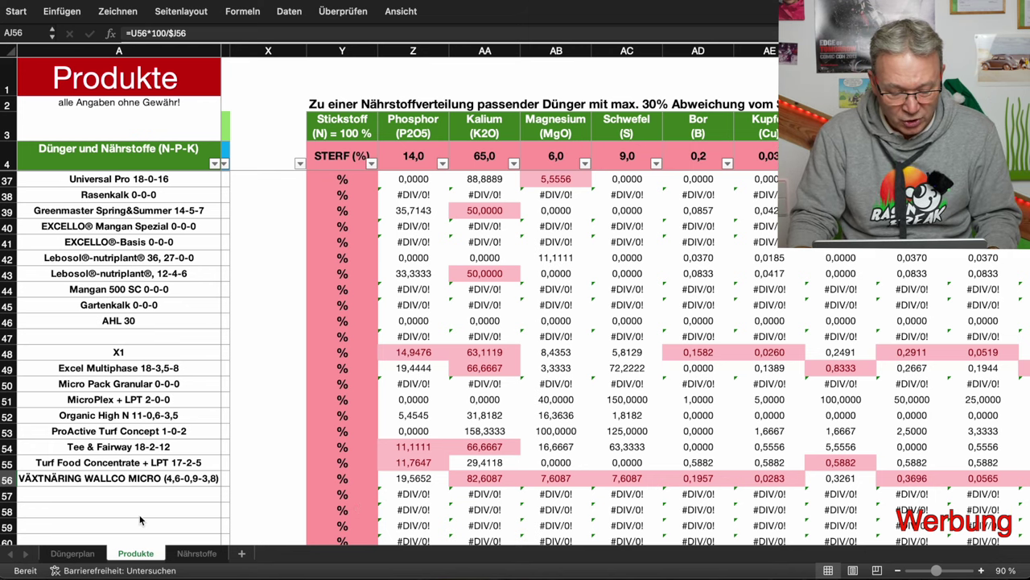
{"action": "left_click_drag", "start_coordinate": [269, 545], "coordinate": [44, 541]}
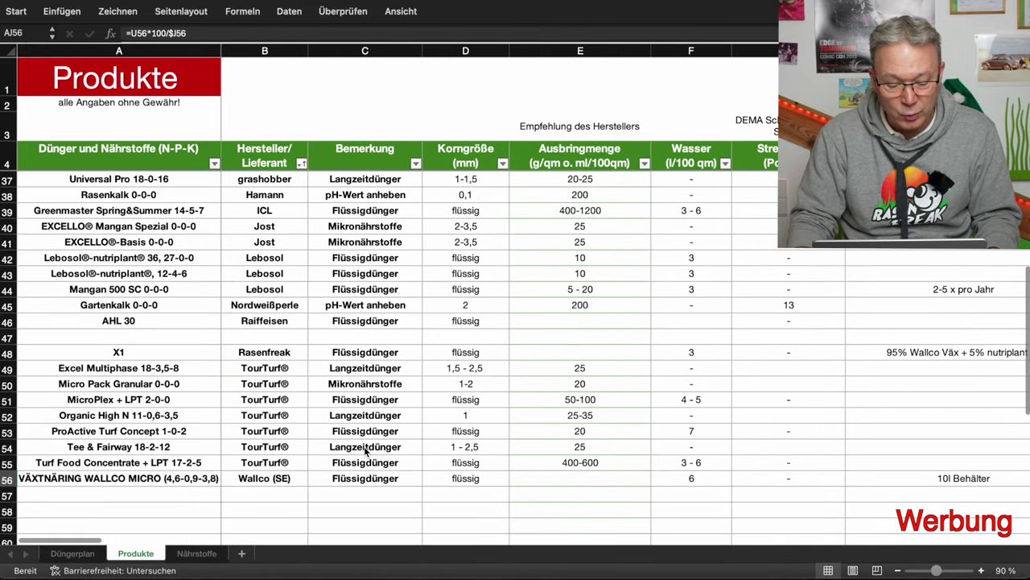
{"action": "scroll", "coordinate": [82, 538], "scroll_direction": "right", "scroll_amount": 2}
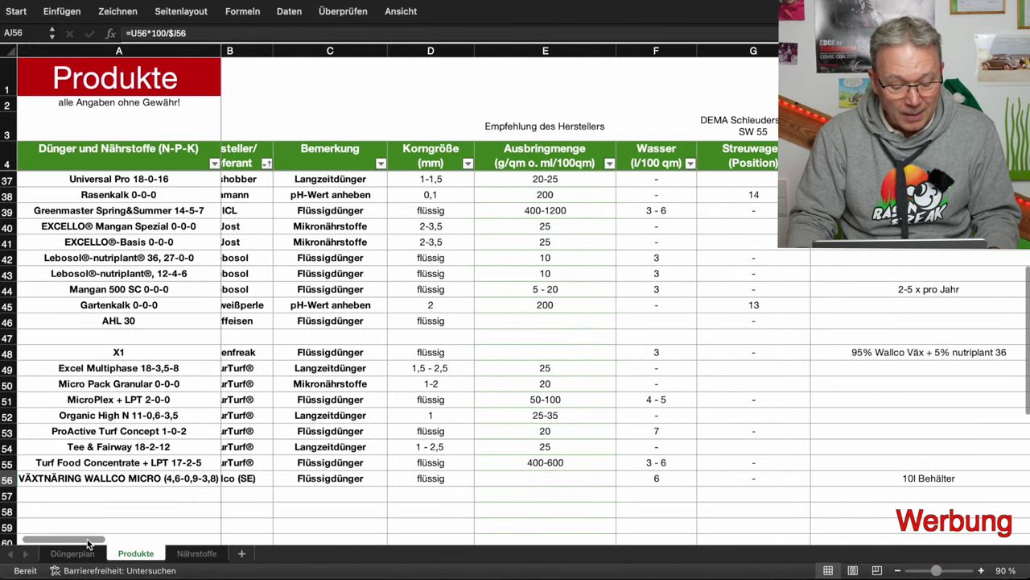
{"action": "scroll", "coordinate": [78, 545], "scroll_direction": "left", "scroll_amount": 2}
{"action": "scroll", "coordinate": [78, 545], "scroll_direction": "right", "scroll_amount": 3}
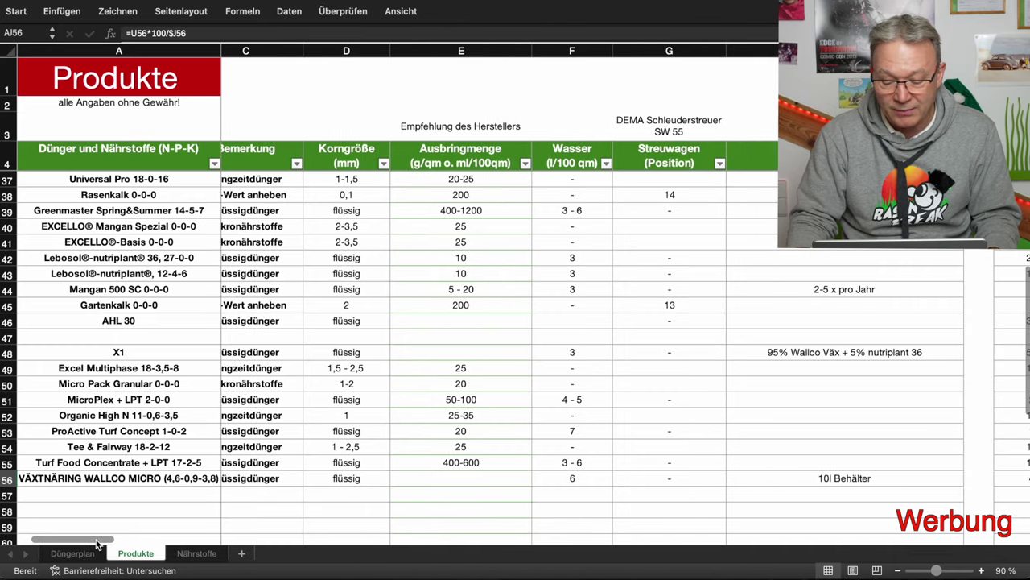
{"action": "left_click", "coordinate": [176, 353]}
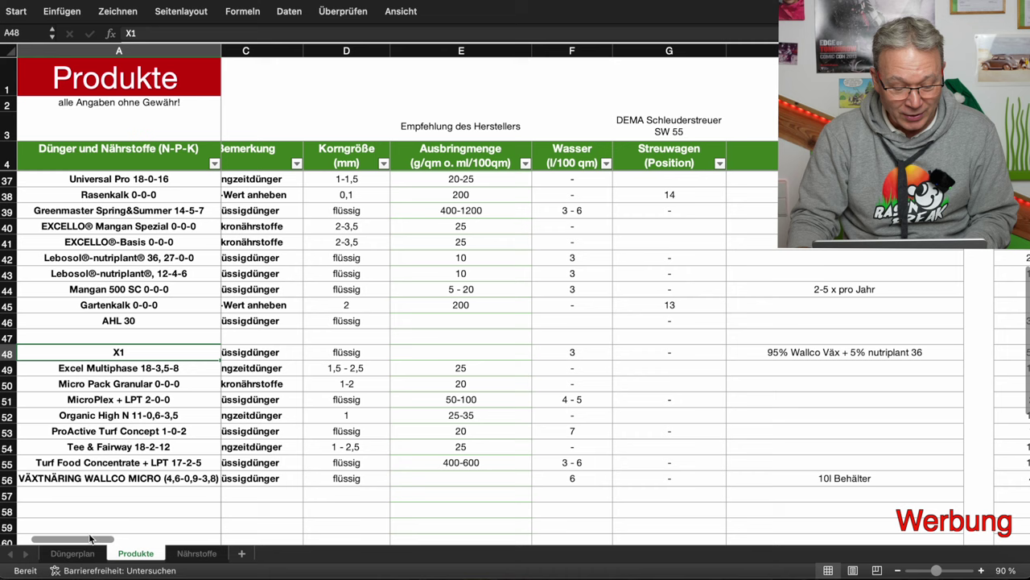
{"action": "left_click_drag", "start_coordinate": [90, 539], "coordinate": [145, 540]}
{"action": "left_click", "coordinate": [503, 357]}
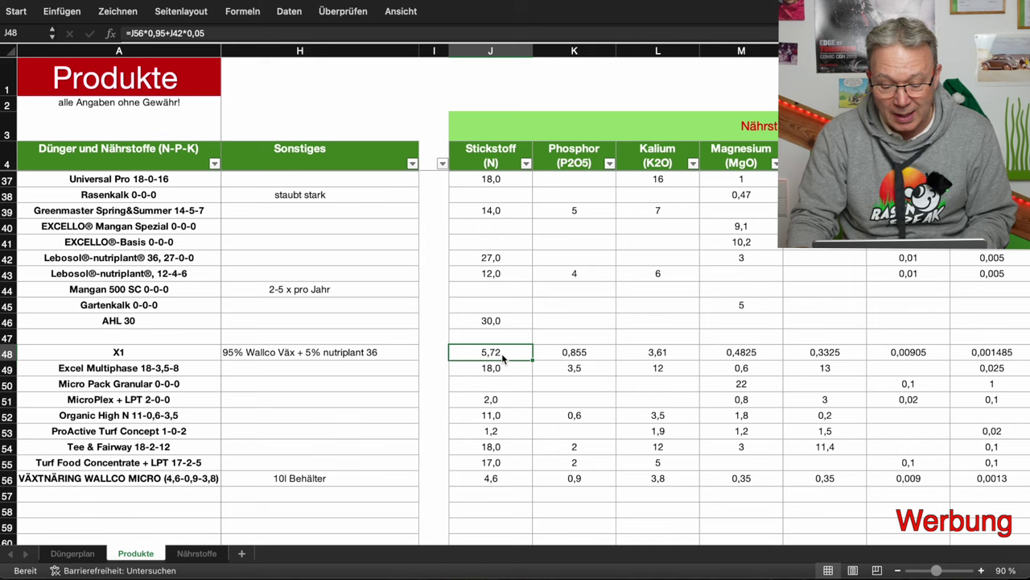
Trace which product cells the X1 nitrogen formula references and compare it with WALLCO MICRO's nitrogen content.
{"action": "double_click", "coordinate": [503, 357]}
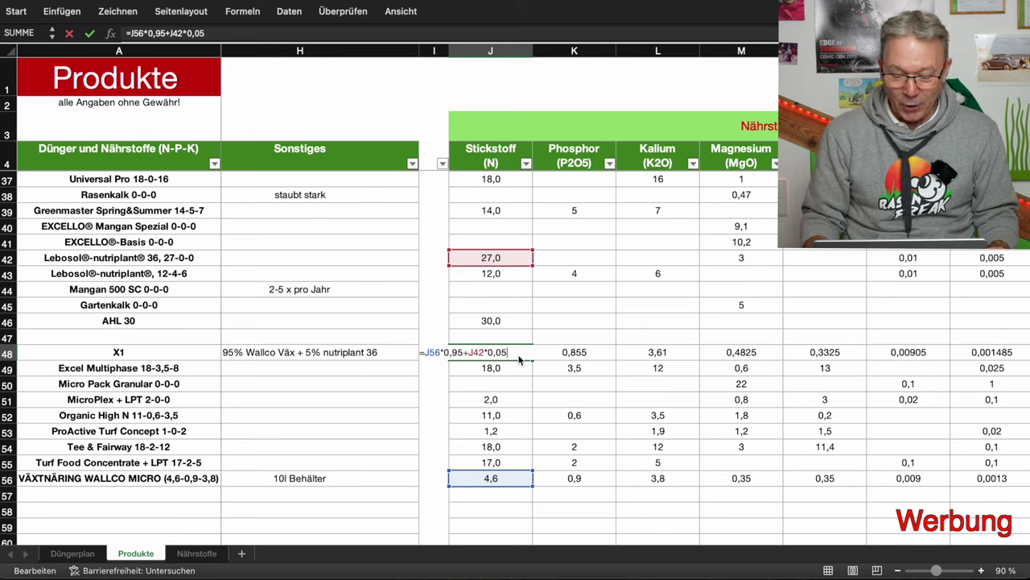
{"action": "left_click", "coordinate": [493, 510]}
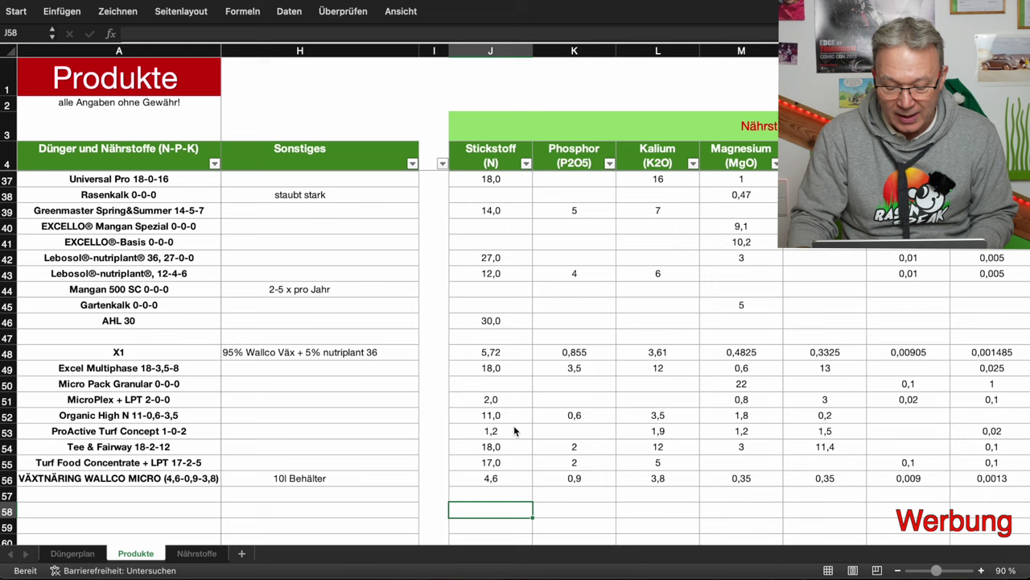
{"action": "left_click", "coordinate": [499, 481]}
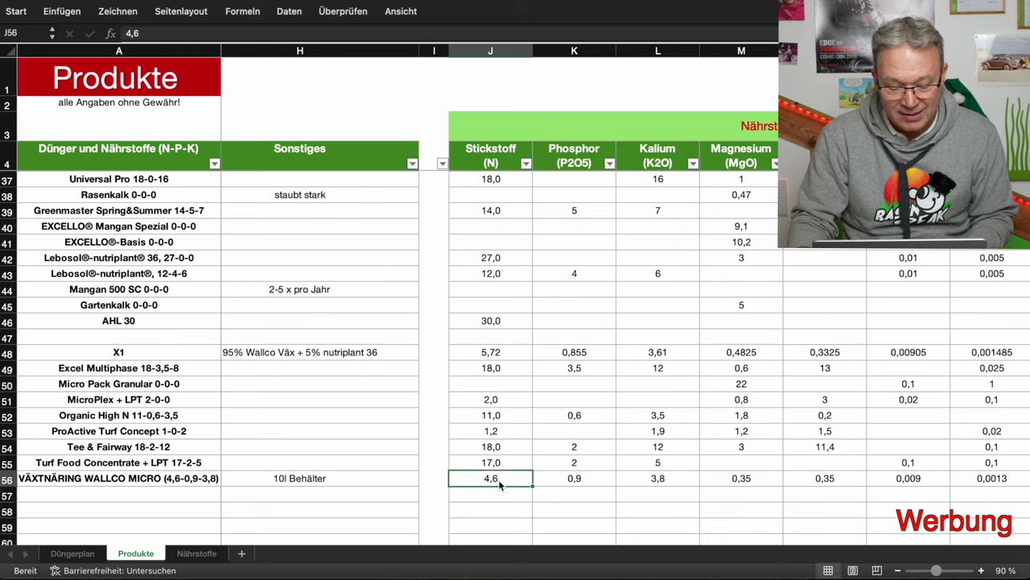
{"action": "left_click", "coordinate": [504, 357]}
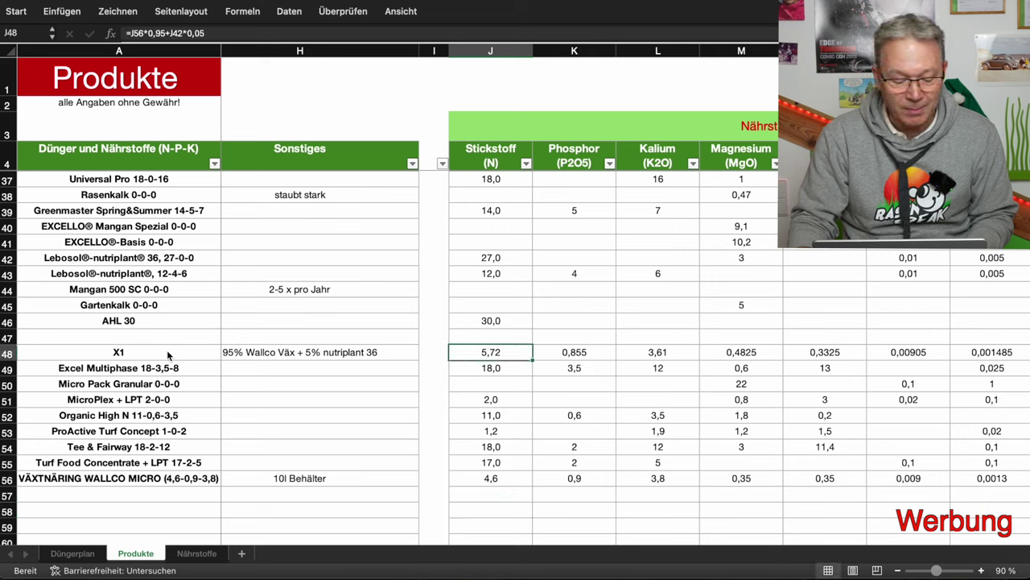
Read across the X1 row from supplier and remark through its nutrient contents up to manganese.
{"action": "left_click", "coordinate": [168, 355]}
{"action": "key", "text": "Right"}
{"action": "key", "text": "Right"}
{"action": "key", "text": "Right"}
{"action": "key", "text": "Right"}
{"action": "key", "text": "Right"}
{"action": "key", "text": "Right"}
{"action": "key", "text": "Right"}
{"action": "key", "text": "Right"}
{"action": "key", "text": "Right"}
{"action": "key", "text": "Right"}
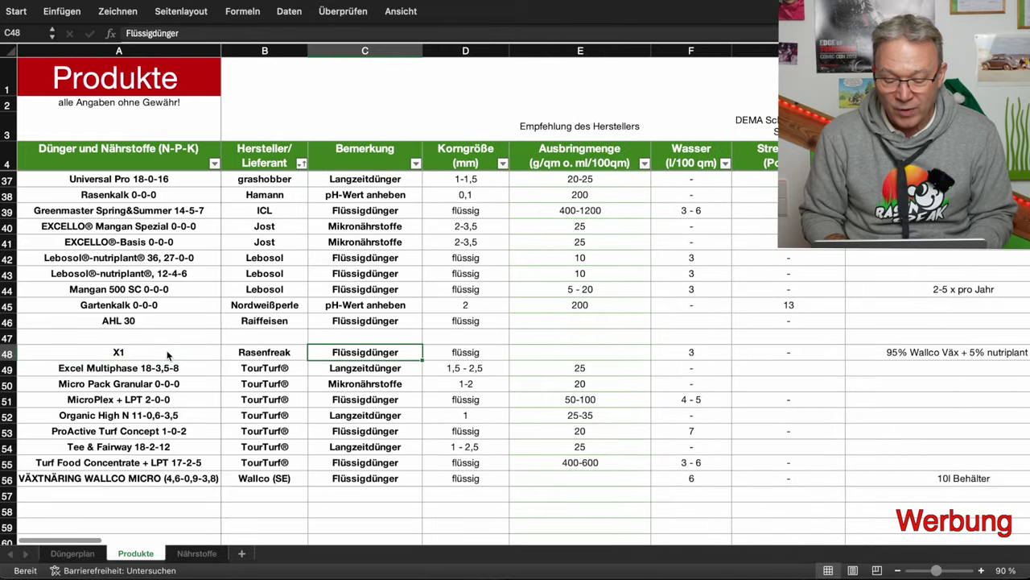
{"action": "key", "text": "Right"}
{"action": "key", "text": "Right"}
{"action": "key", "text": "Right"}
{"action": "key", "text": "Right"}
{"action": "key", "text": "Right"}
{"action": "key", "text": "Right"}
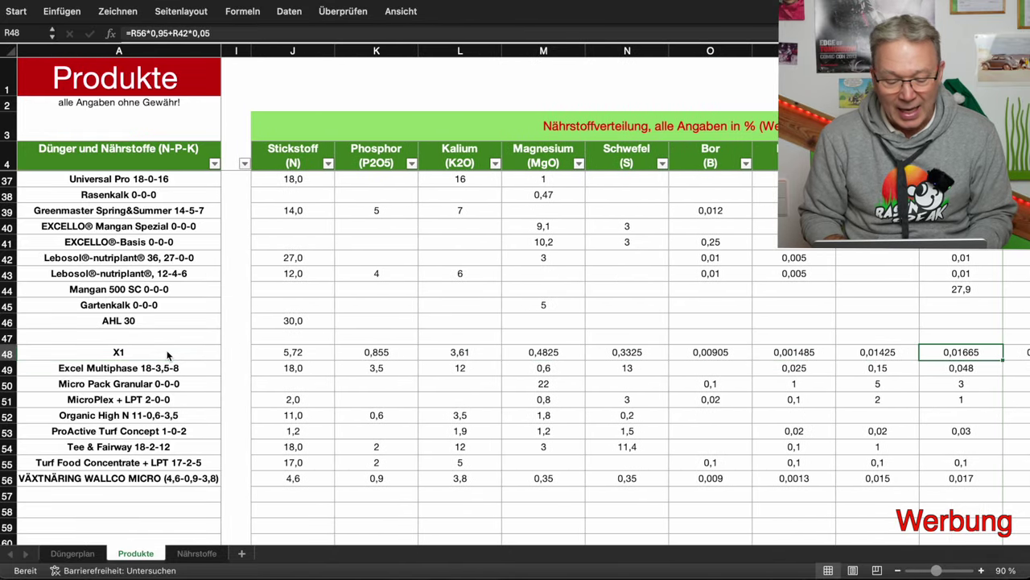
{"action": "key", "text": "Left"}
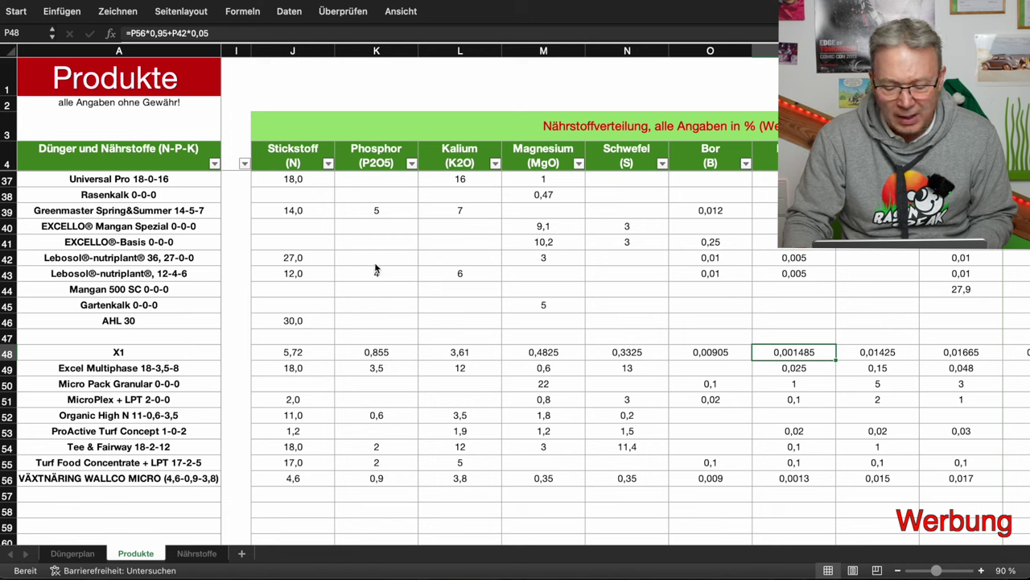
Check Lebosol-nutriplant 36's magnesium, boron and copper contents and the remaining nutrients in its row.
{"action": "left_click", "coordinate": [565, 259]}
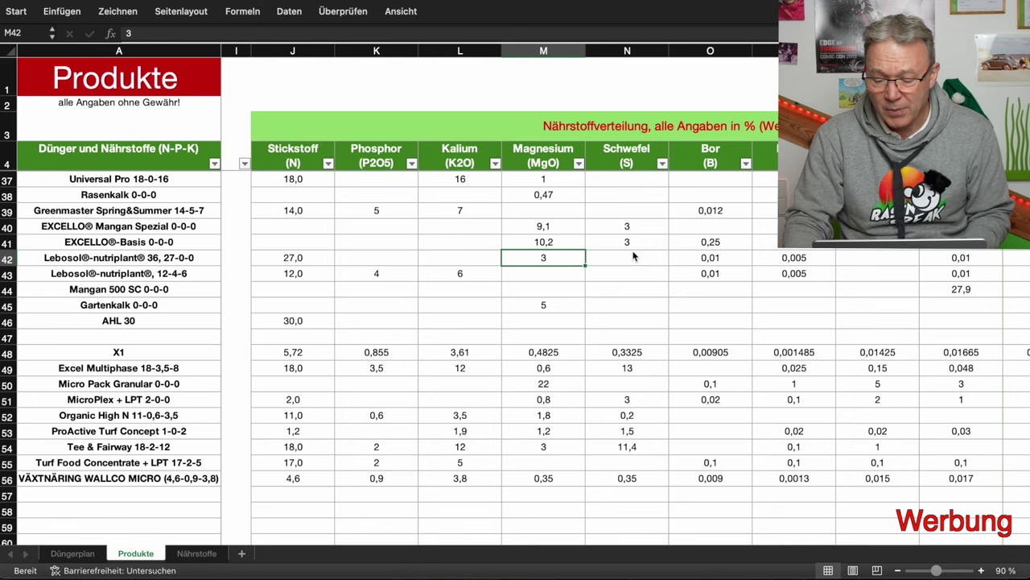
{"action": "left_click", "coordinate": [713, 260]}
{"action": "left_click", "coordinate": [799, 260]}
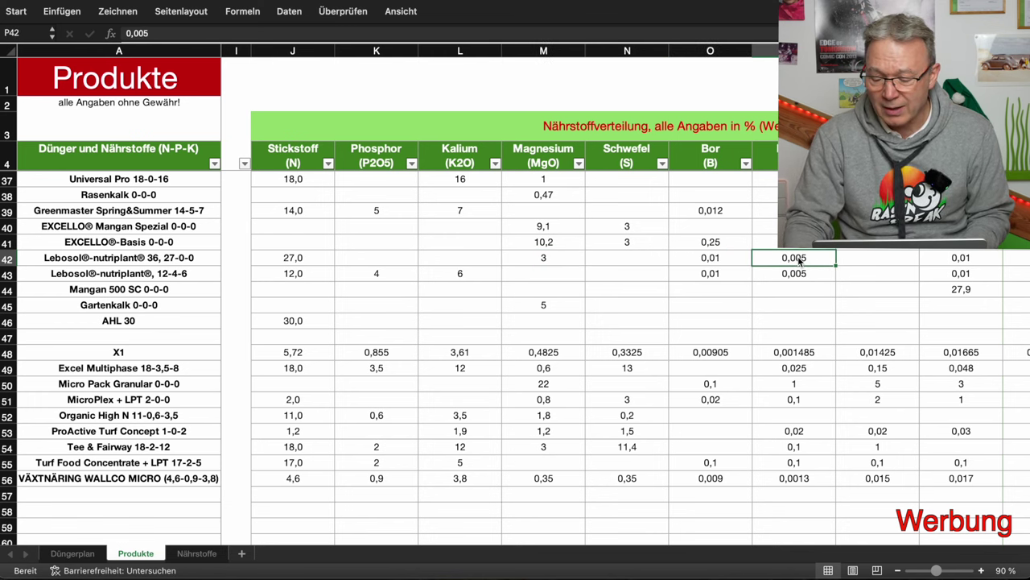
{"action": "key", "text": "Right"}
{"action": "key", "text": "Right"}
{"action": "key", "text": "Right"}
{"action": "key", "text": "Right"}
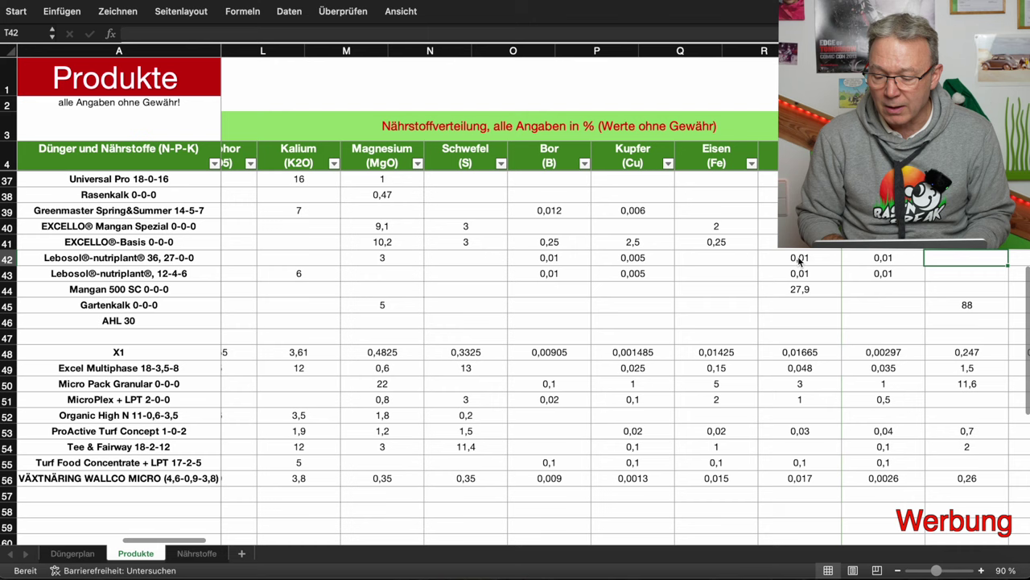
{"action": "key", "text": "Right"}
{"action": "key", "text": "Right"}
{"action": "key", "text": "Right"}
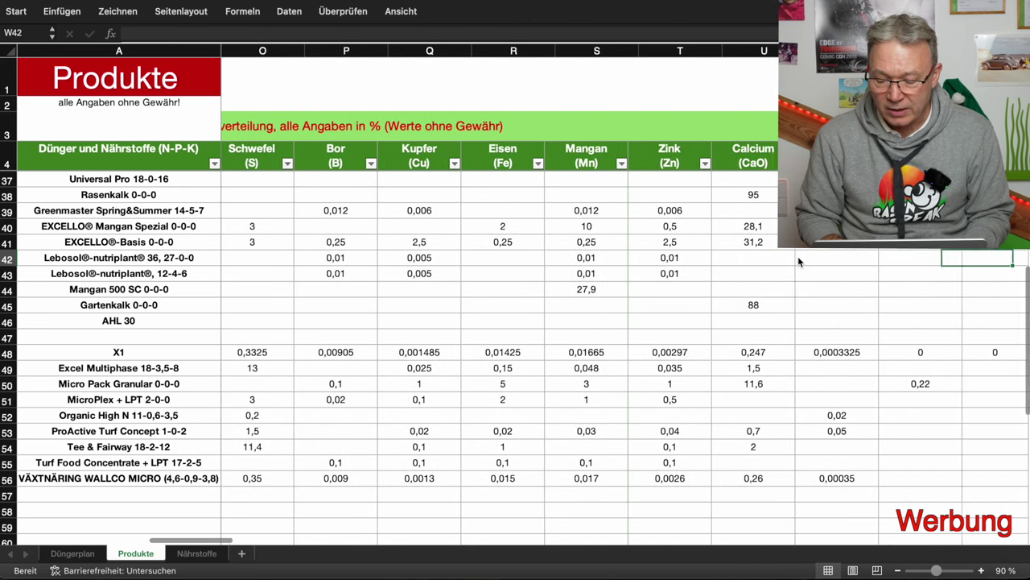
Compare X1's phosphorus, potassium, magnesium and sulphur ratios with the STERF targets in the nutrient ratio table.
{"action": "key", "text": "Right"}
{"action": "key", "text": "Right"}
{"action": "key", "text": "Right"}
{"action": "key", "text": "Right"}
{"action": "key", "text": "Right"}
{"action": "key", "text": "Right"}
{"action": "key", "text": "Right"}
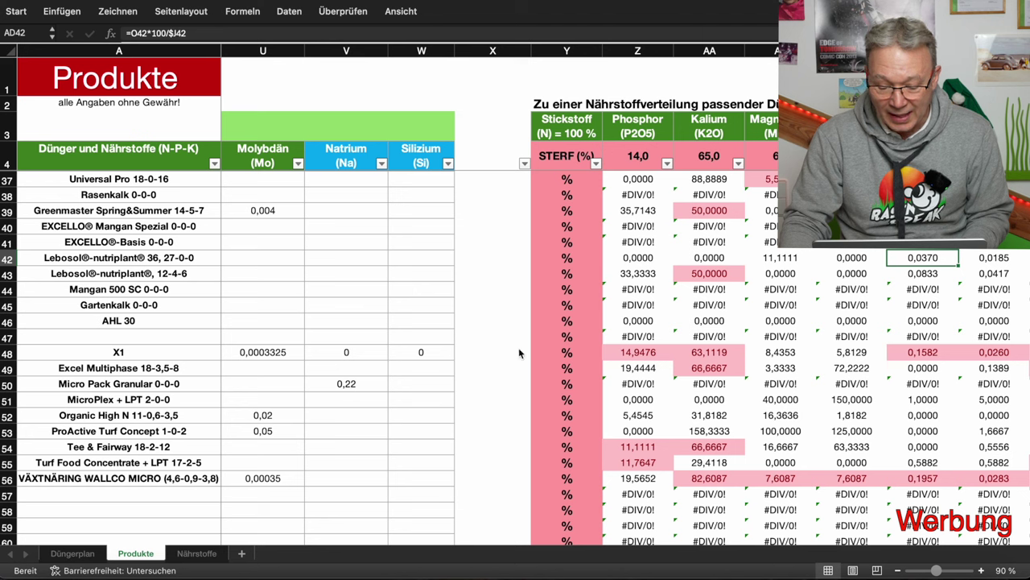
{"action": "left_click", "coordinate": [8, 352]}
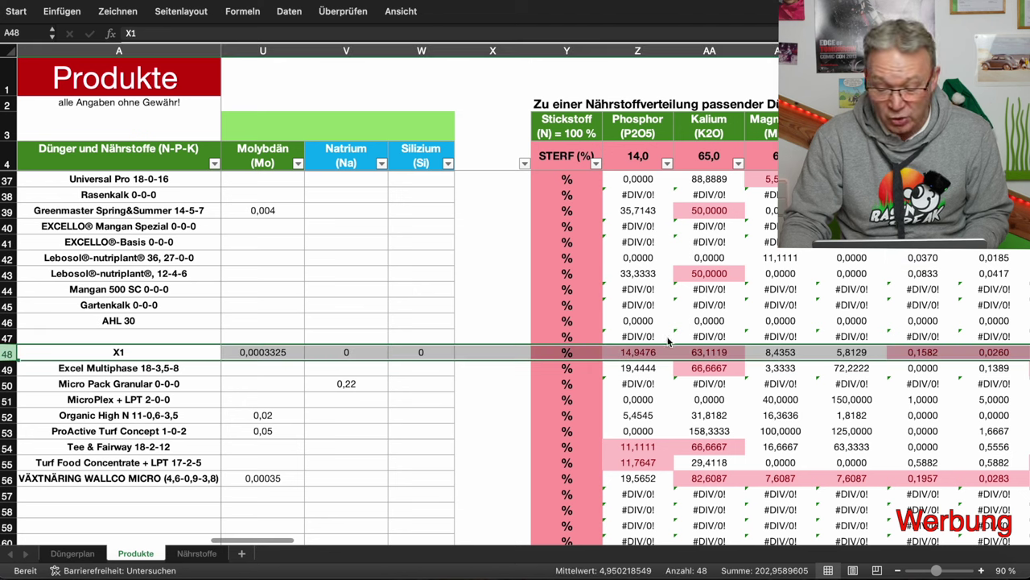
{"action": "left_click", "coordinate": [638, 353]}
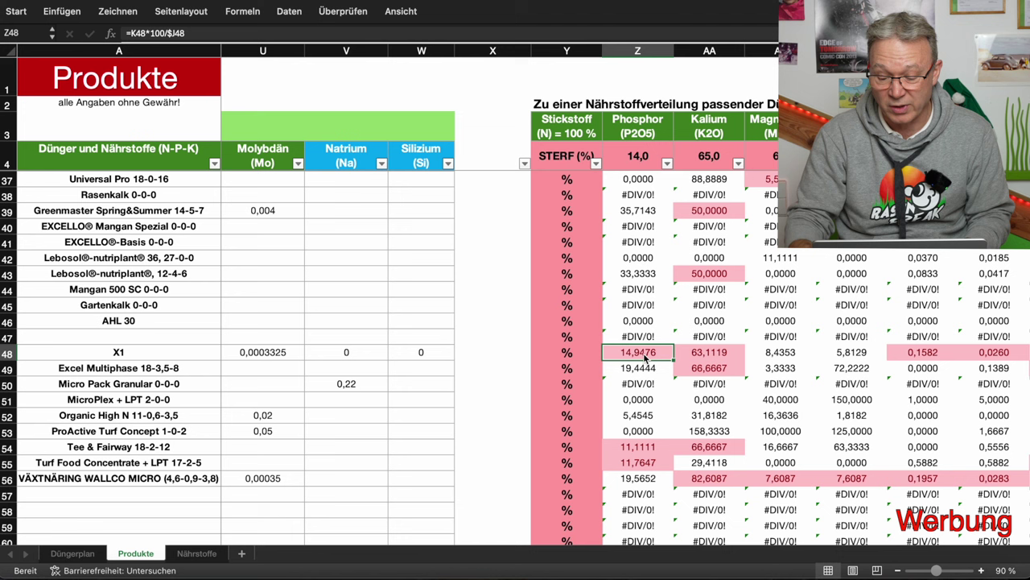
{"action": "left_click", "coordinate": [727, 359]}
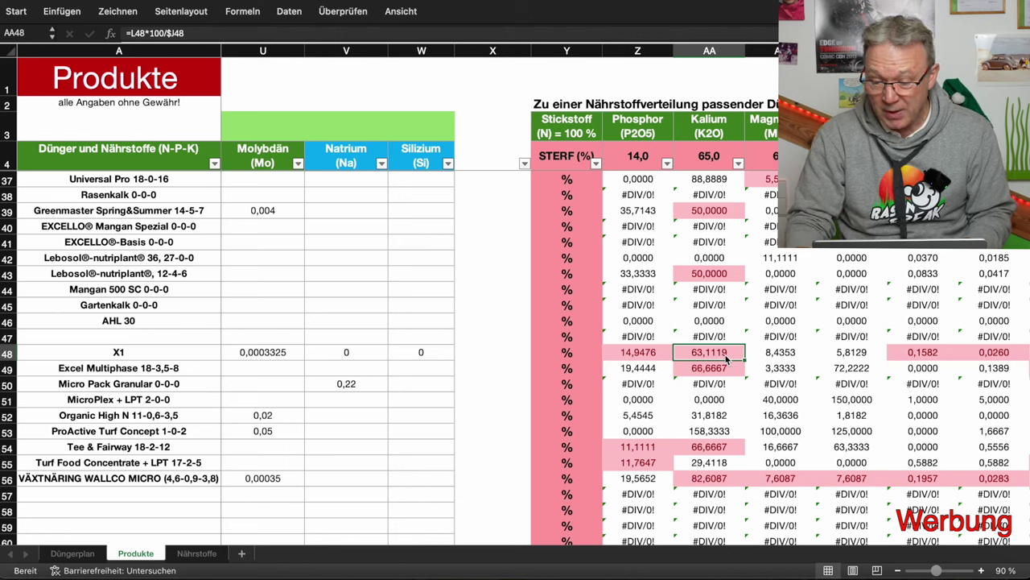
{"action": "left_click", "coordinate": [800, 356]}
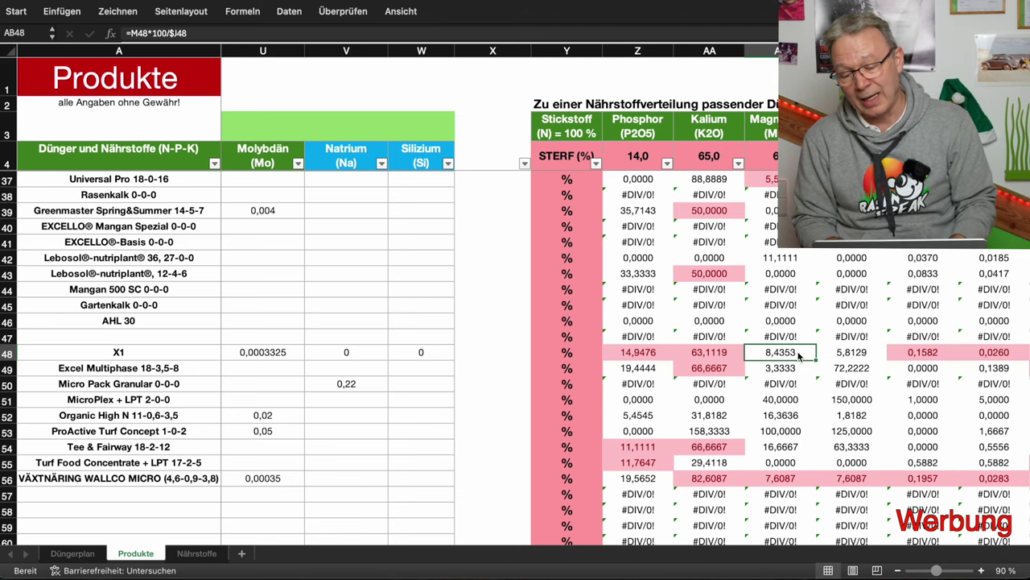
{"action": "key", "text": "Right"}
{"action": "key", "text": "Left"}
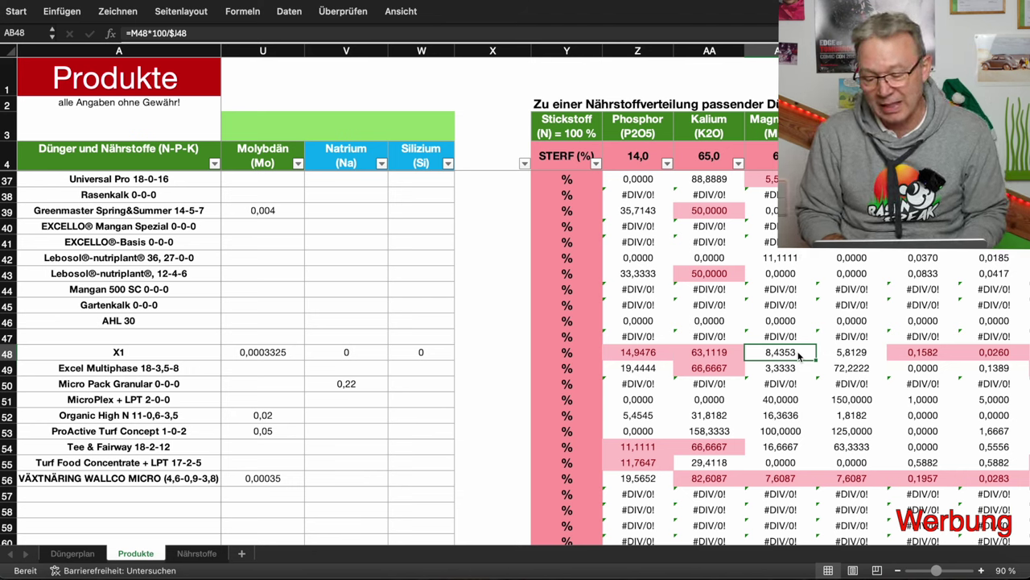
{"action": "key", "text": "Right"}
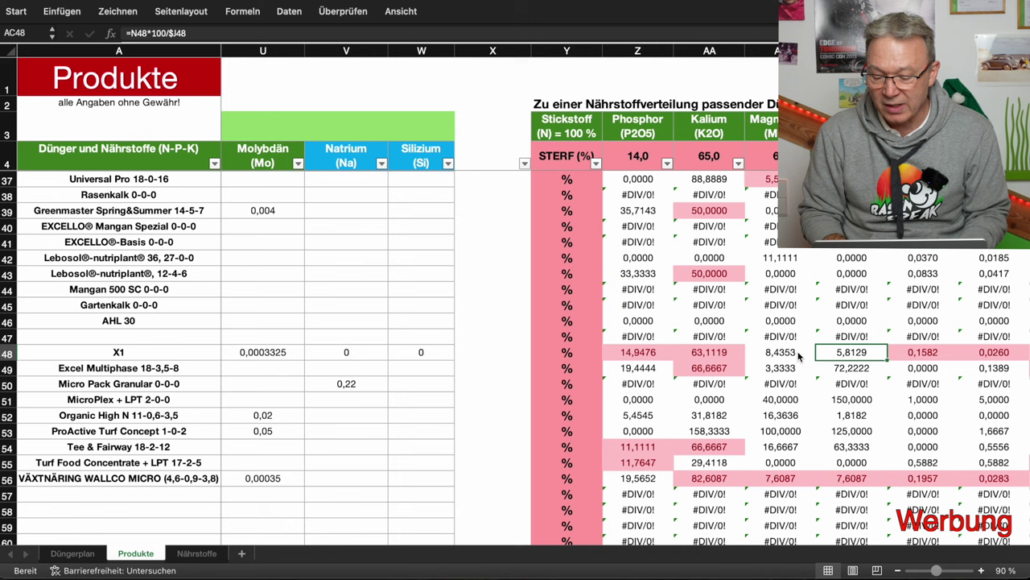
Check X1's ratios for boron, copper, iron, manganese, zinc, calcium and molybdenum against the STERF targets.
{"action": "key", "text": "Right"}
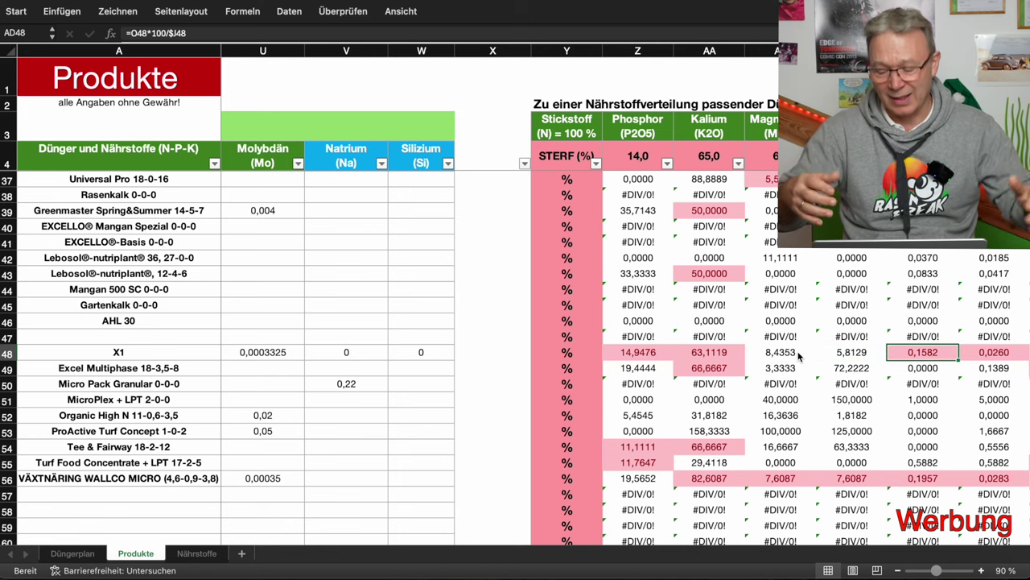
{"action": "key", "text": "Right"}
{"action": "key", "text": "Right"}
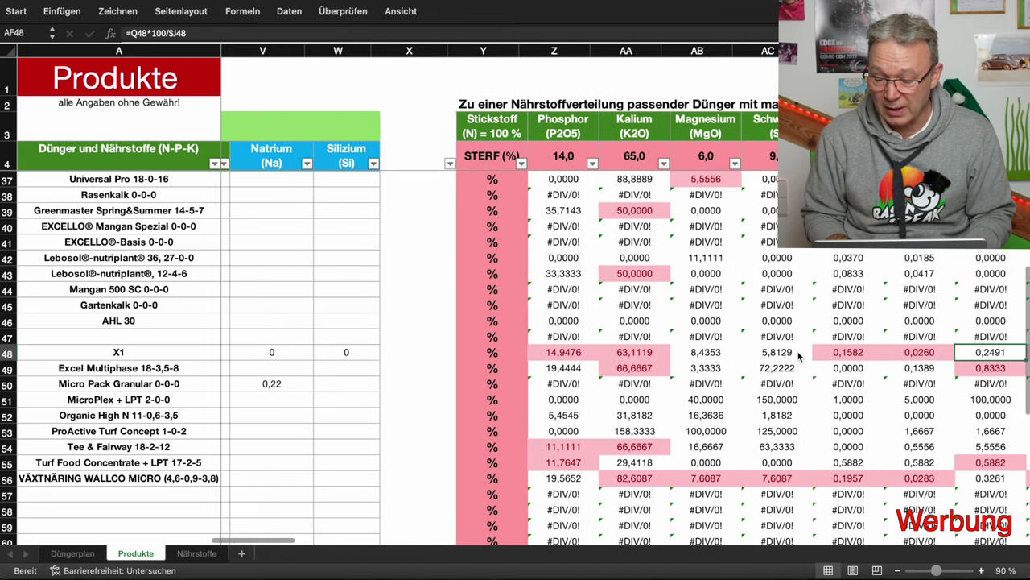
{"action": "key", "text": "Left"}
{"action": "key", "text": "Right"}
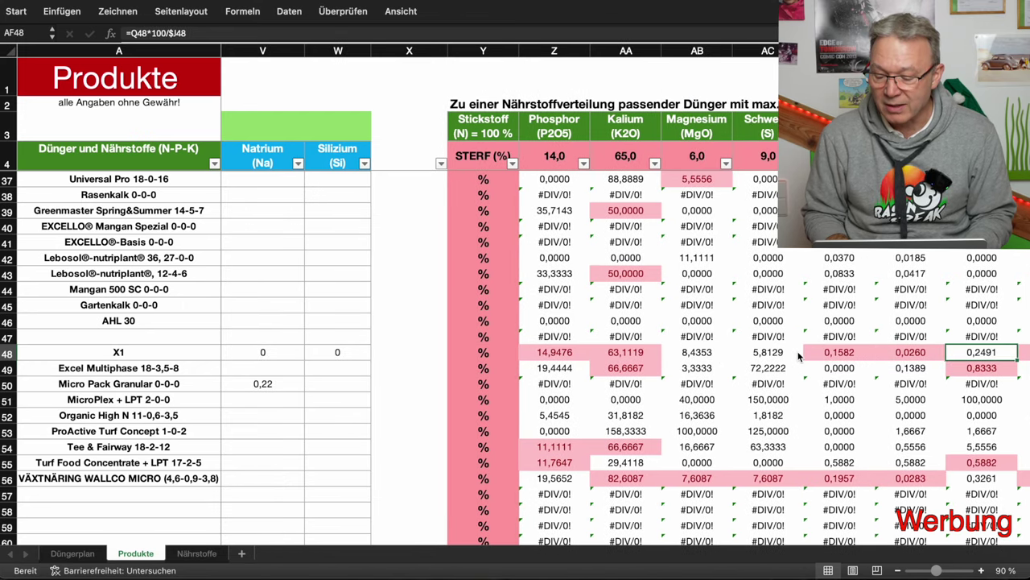
{"action": "key", "text": "Right"}
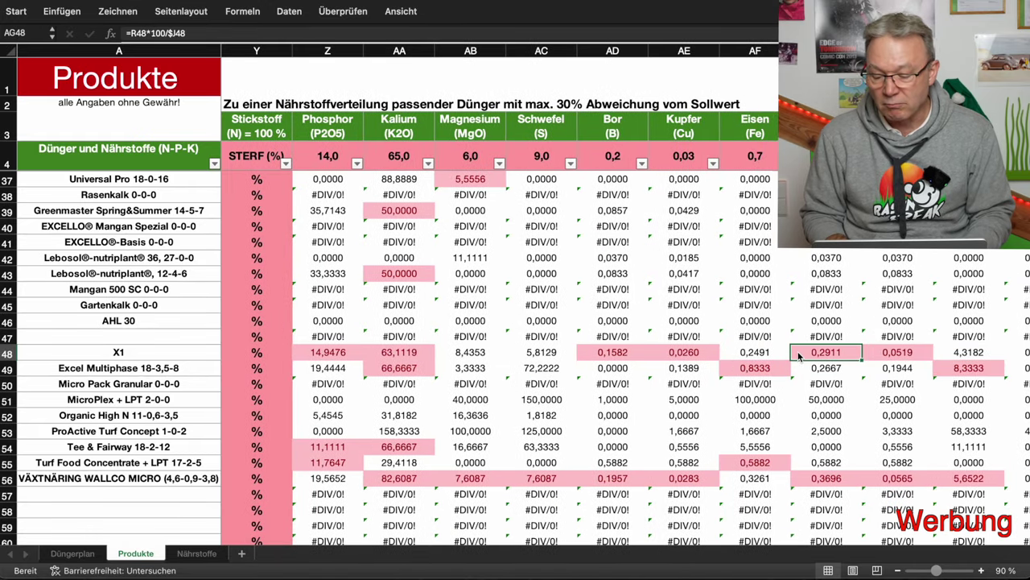
{"action": "key", "text": "Right"}
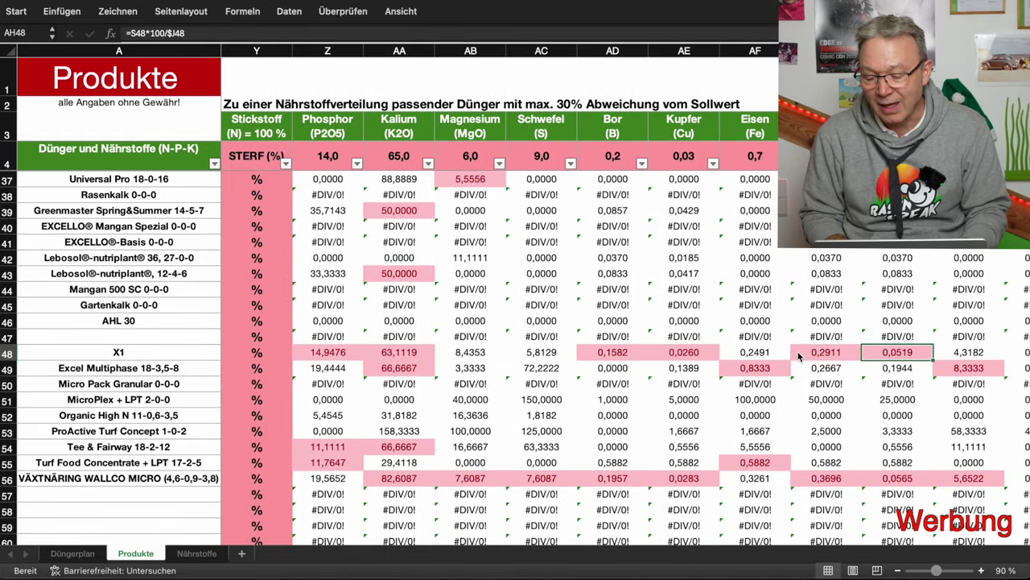
{"action": "key", "text": "Right"}
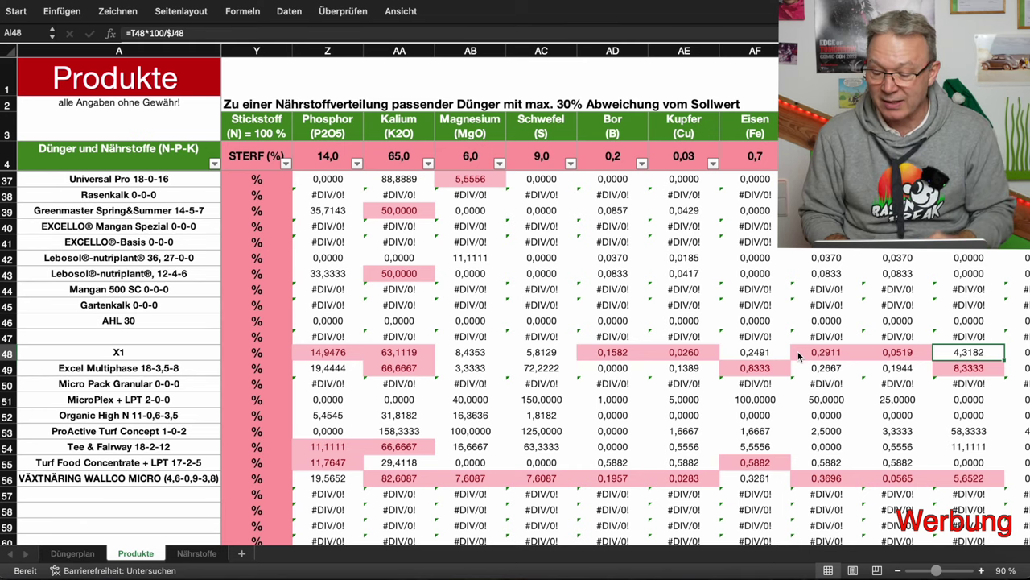
{"action": "scroll", "coordinate": [797, 351], "scroll_direction": "right", "scroll_amount": 1}
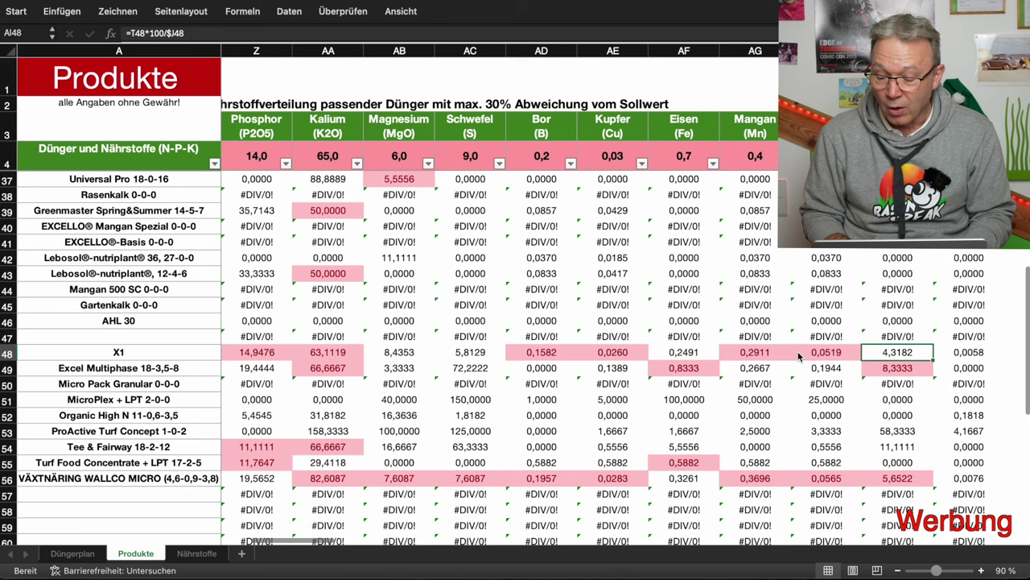
{"action": "key", "text": "Right"}
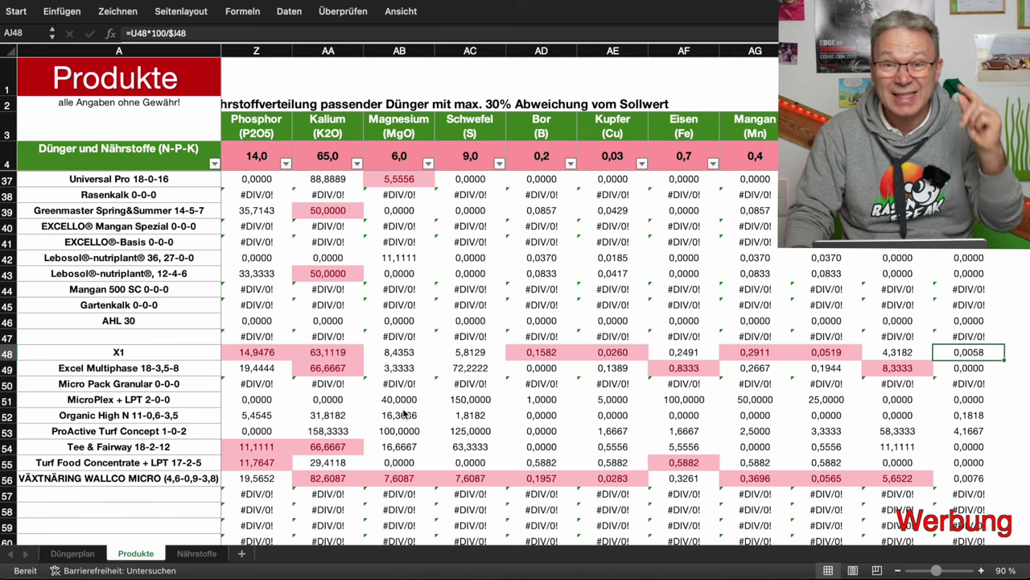
Return to the Düngerplan sheet and examine the first X1 application in March and its amount per square metre.
{"action": "left_click", "coordinate": [84, 554]}
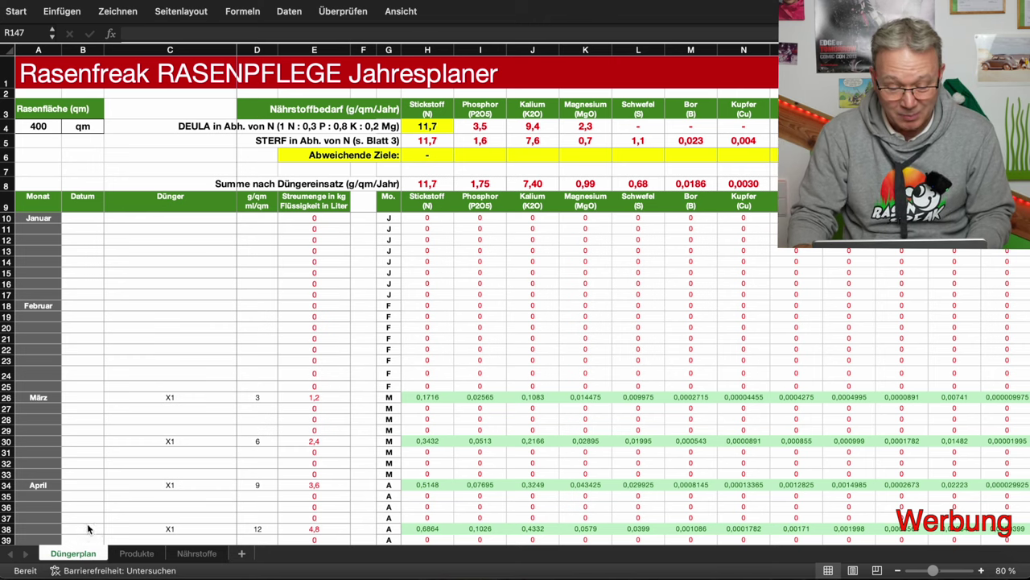
{"action": "scroll", "coordinate": [363, 405], "scroll_direction": "down", "scroll_amount": 2}
{"action": "scroll", "coordinate": [372, 412], "scroll_direction": "down", "scroll_amount": 3}
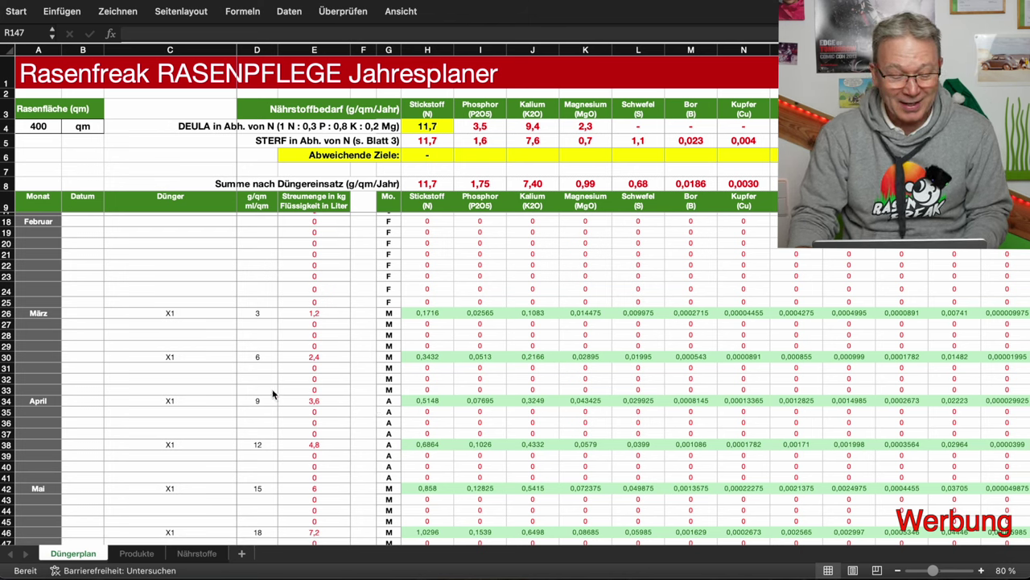
{"action": "left_click", "coordinate": [192, 313]}
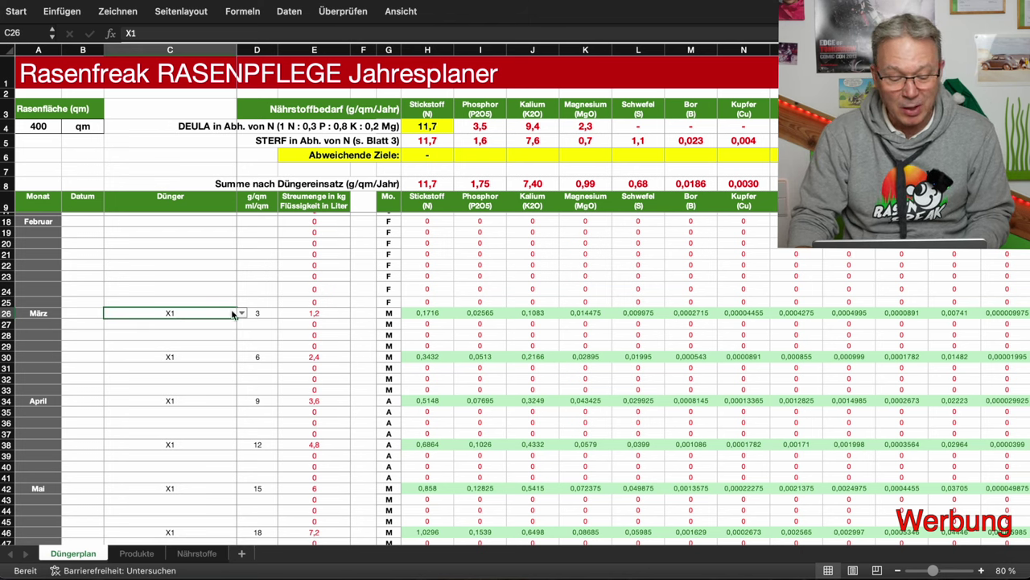
{"action": "left_click", "coordinate": [262, 314]}
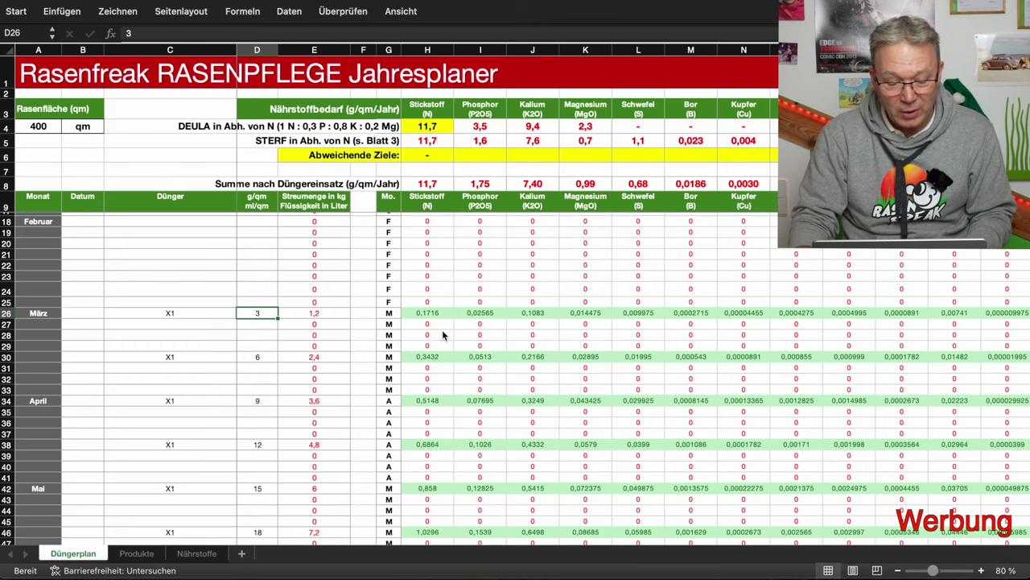
Review the X1 application amounts through November and the Stickstoff distribution chart beneath the fertiliser plan.
{"action": "scroll", "coordinate": [295, 331], "scroll_direction": "down", "scroll_amount": 1}
{"action": "scroll", "coordinate": [289, 334], "scroll_direction": "down", "scroll_amount": 5}
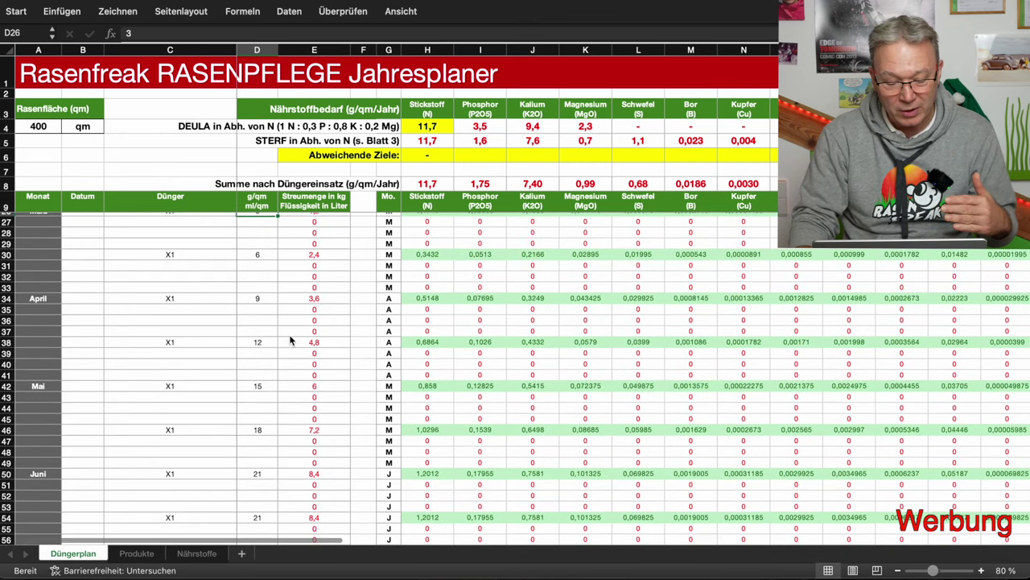
{"action": "scroll", "coordinate": [301, 349], "scroll_direction": "down", "scroll_amount": 10}
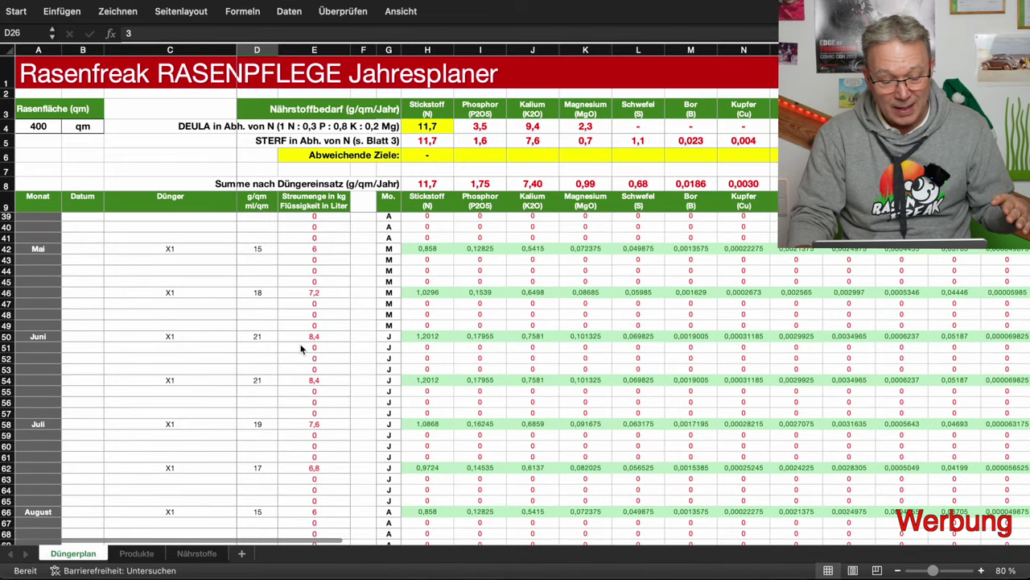
{"action": "scroll", "coordinate": [312, 349], "scroll_direction": "down", "scroll_amount": 5}
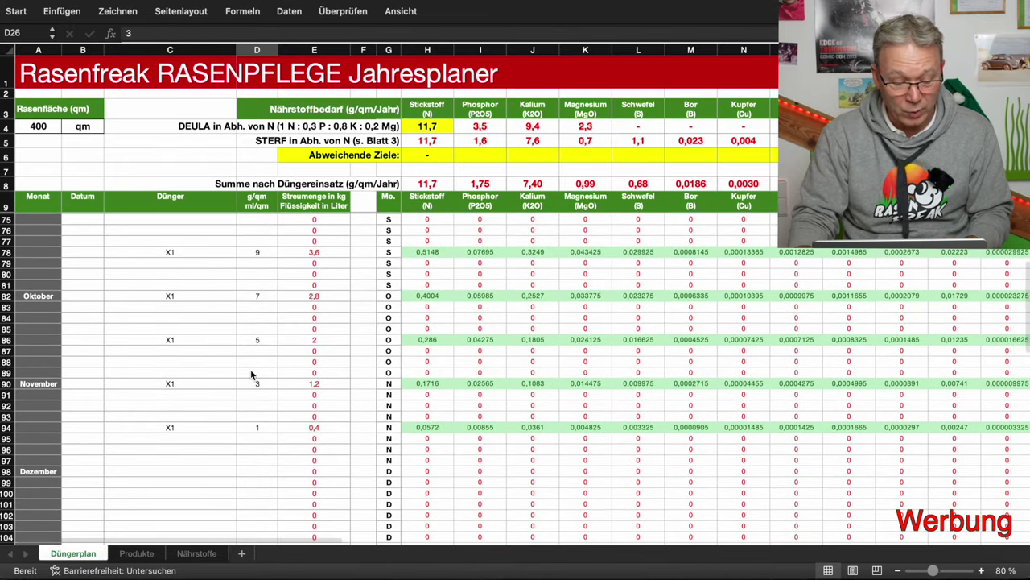
{"action": "scroll", "coordinate": [266, 386], "scroll_direction": "down", "scroll_amount": 7}
{"action": "scroll", "coordinate": [246, 431], "scroll_direction": "down", "scroll_amount": 5}
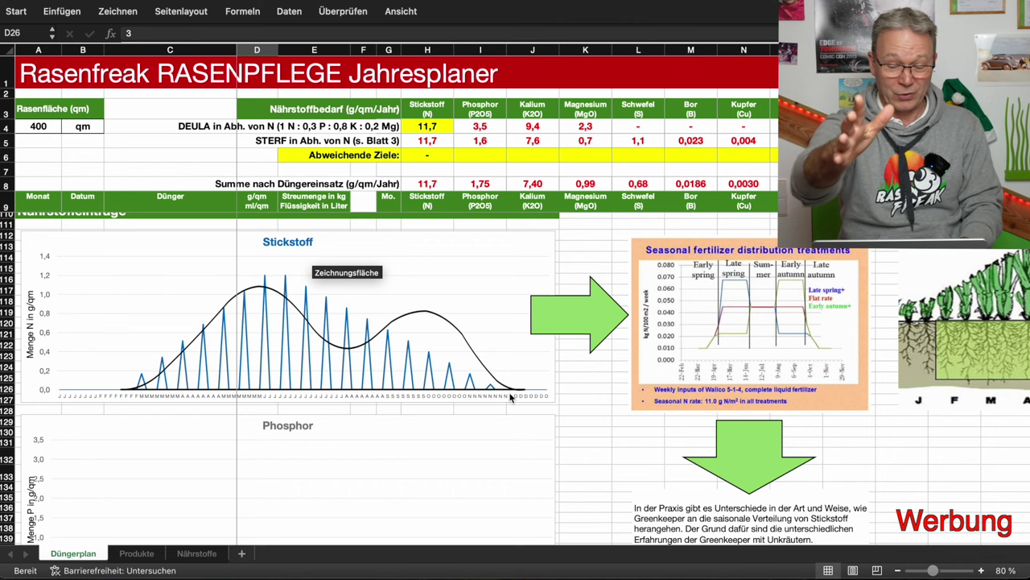
{"action": "scroll", "coordinate": [510, 396], "scroll_direction": "up", "scroll_amount": 15}
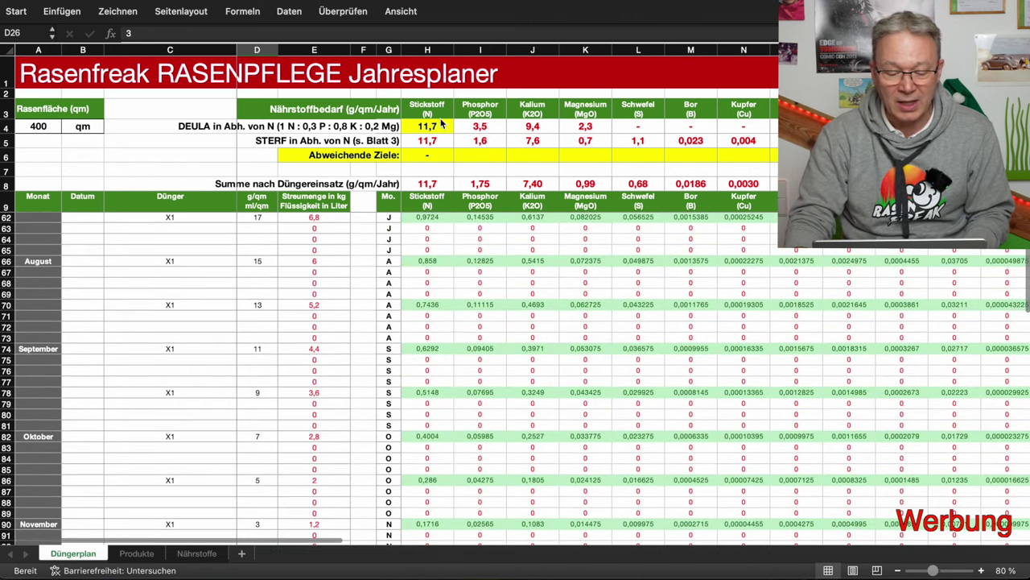
Check the annual Stickstoff target, and compare X1's actual values with the STERF targets in the main-nutrient and trace-nutrient charts.
{"action": "left_click", "coordinate": [439, 127]}
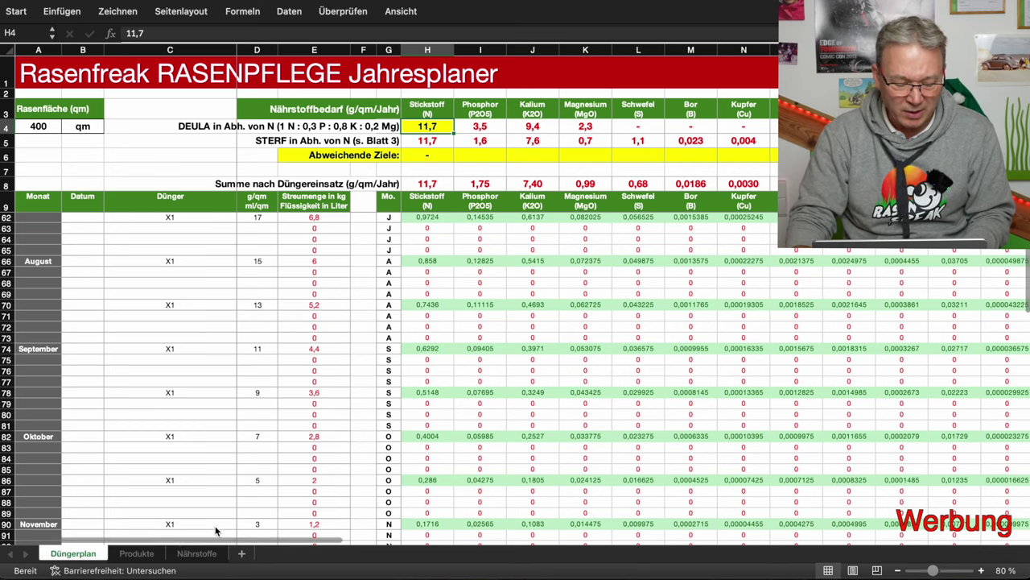
{"action": "left_click_drag", "start_coordinate": [177, 543], "coordinate": [519, 523]}
{"action": "scroll", "coordinate": [676, 352], "scroll_direction": "up", "scroll_amount": 10}
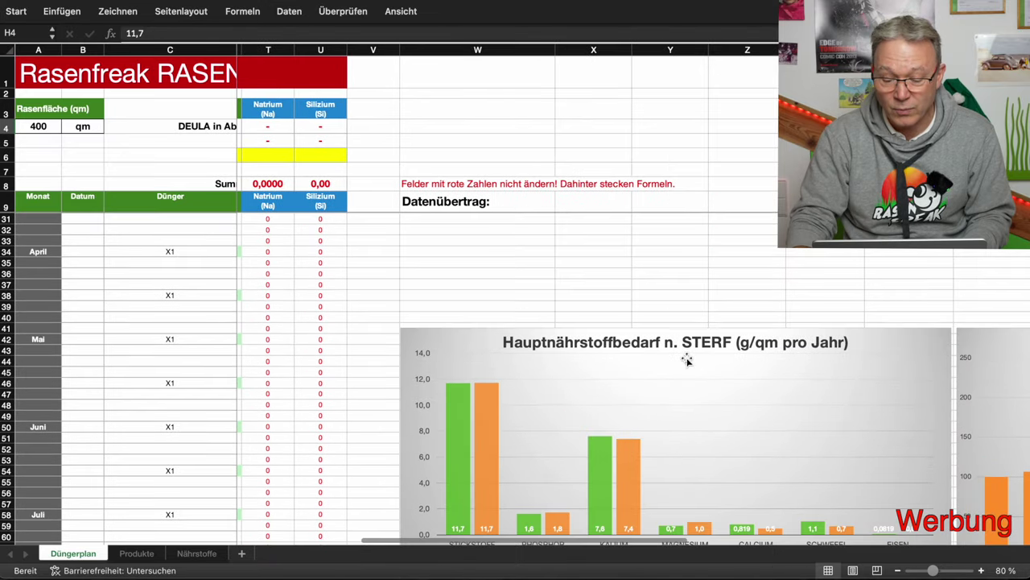
{"action": "scroll", "coordinate": [670, 355], "scroll_direction": "down", "scroll_amount": 4}
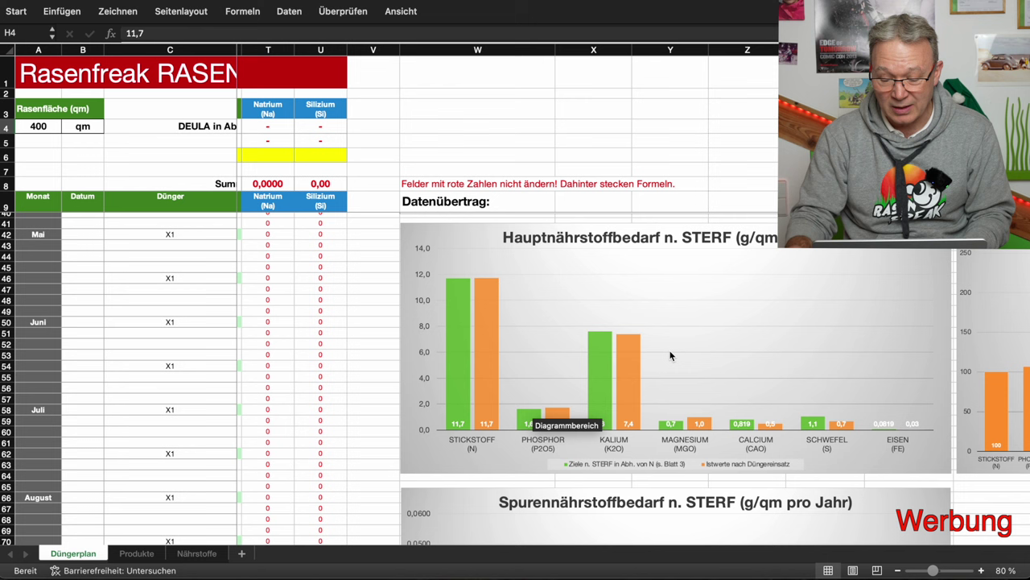
{"action": "mouse_move", "coordinate": [465, 329]}
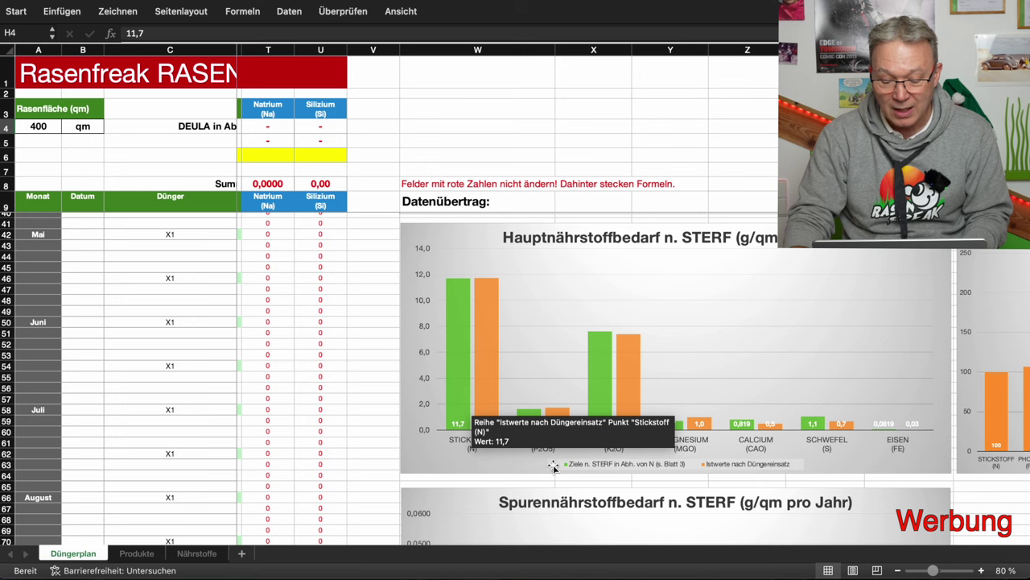
{"action": "scroll", "coordinate": [604, 479], "scroll_direction": "down", "scroll_amount": 2}
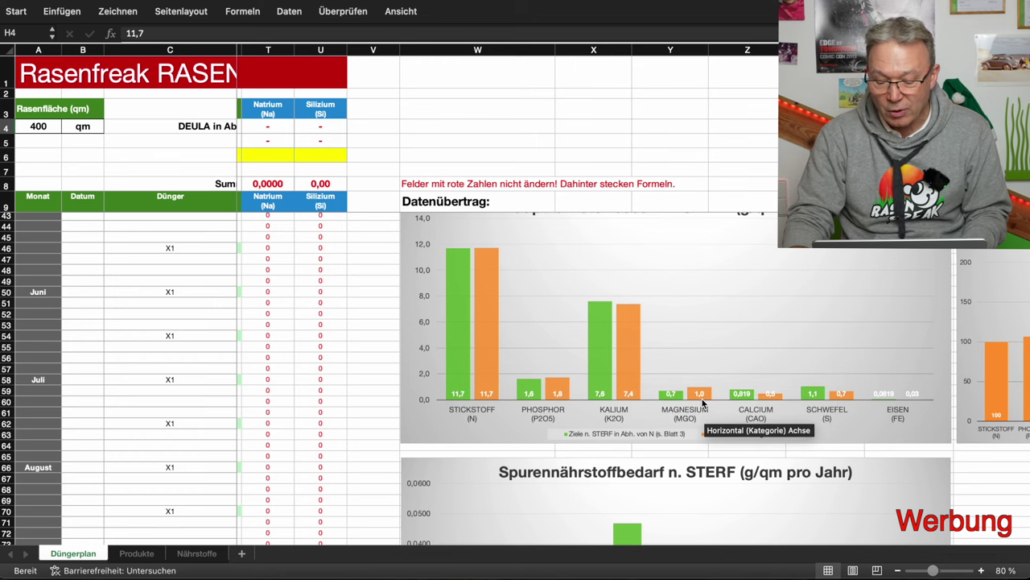
{"action": "scroll", "coordinate": [705, 395], "scroll_direction": "down", "scroll_amount": 1}
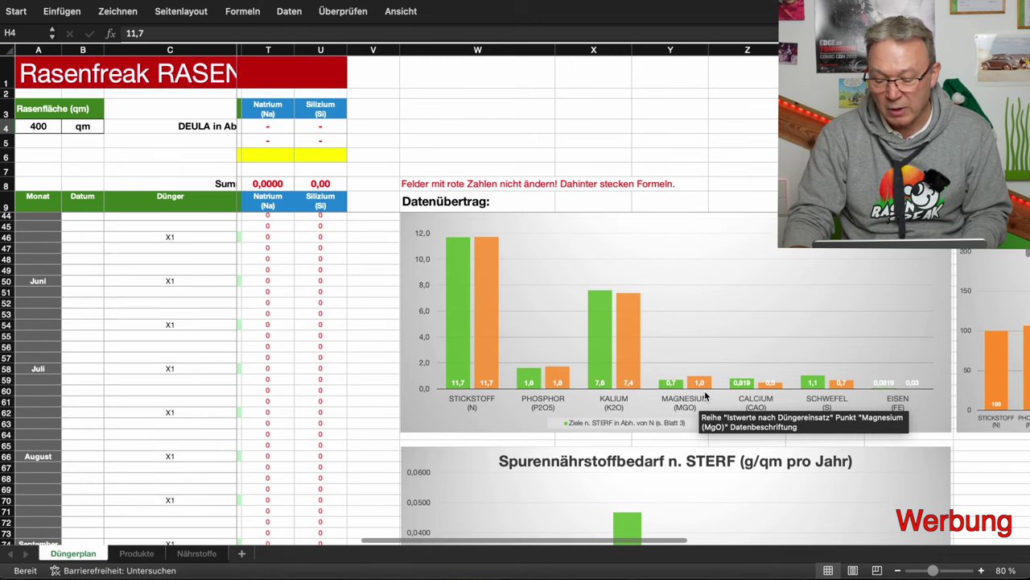
{"action": "scroll", "coordinate": [881, 378], "scroll_direction": "down", "scroll_amount": 8}
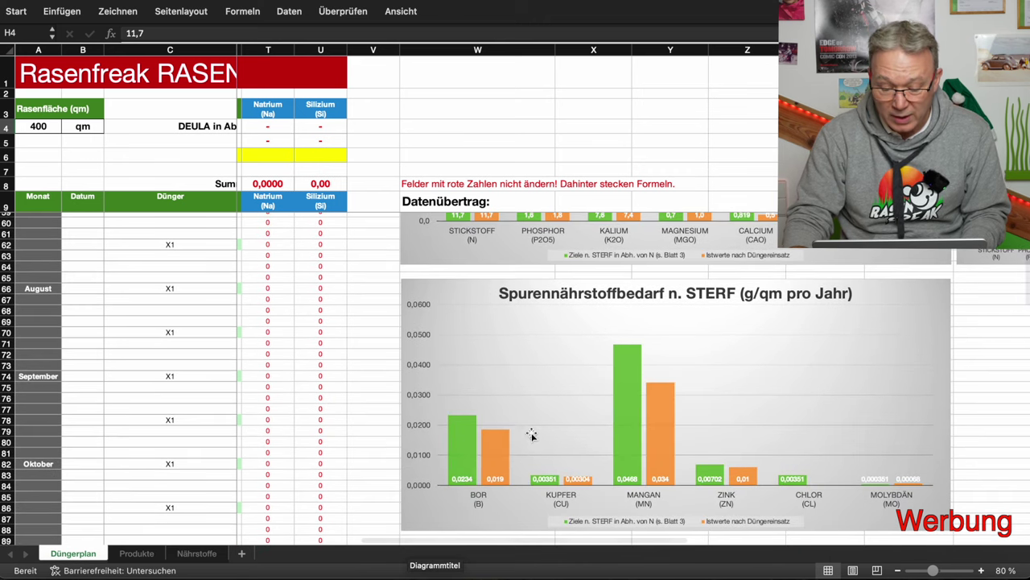
{"action": "mouse_move", "coordinate": [650, 441]}
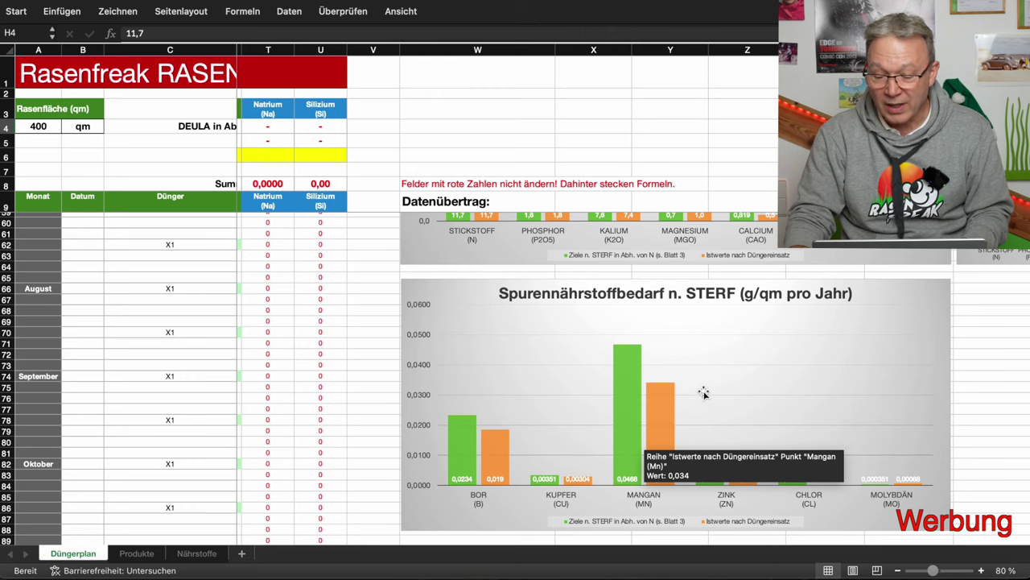
Examine the chart of percentage deviations from the STERF target, starting with the Stickstoff bar.
{"action": "scroll", "coordinate": [704, 392], "scroll_direction": "up", "scroll_amount": 4}
{"action": "left_click_drag", "start_coordinate": [467, 541], "coordinate": [688, 523]}
{"action": "scroll", "coordinate": [700, 515], "scroll_direction": "up", "scroll_amount": 3}
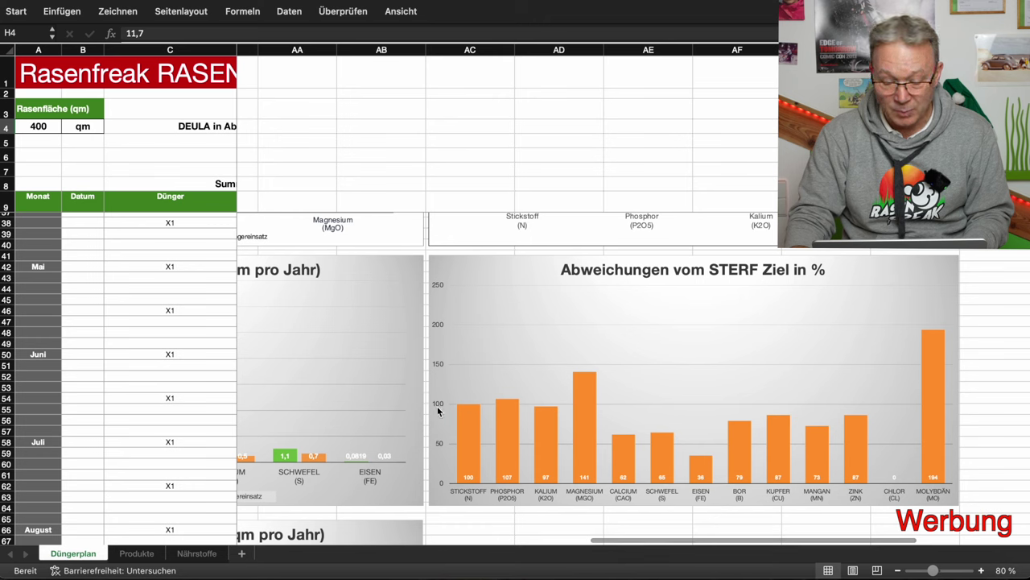
{"action": "mouse_move", "coordinate": [461, 405]}
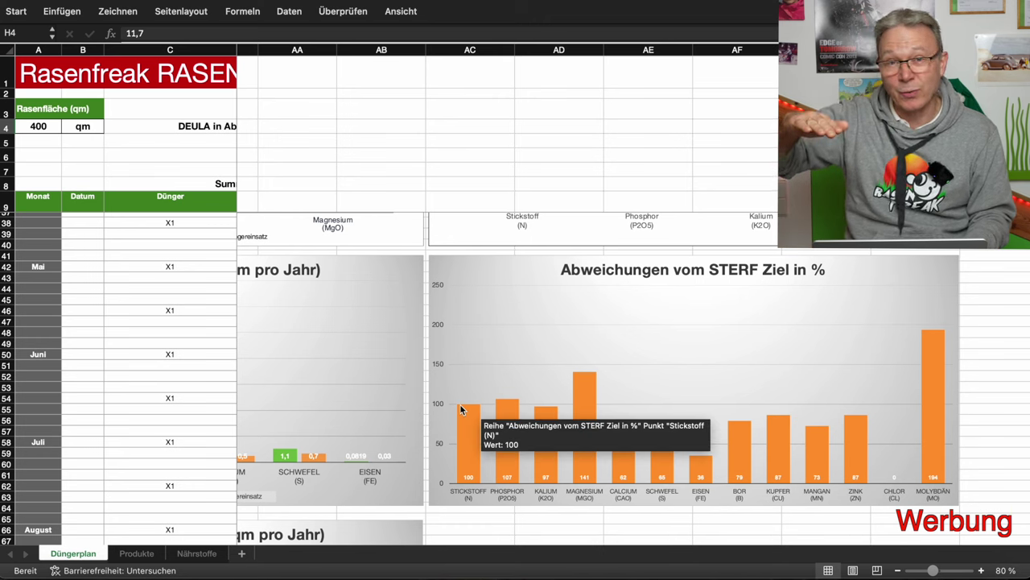